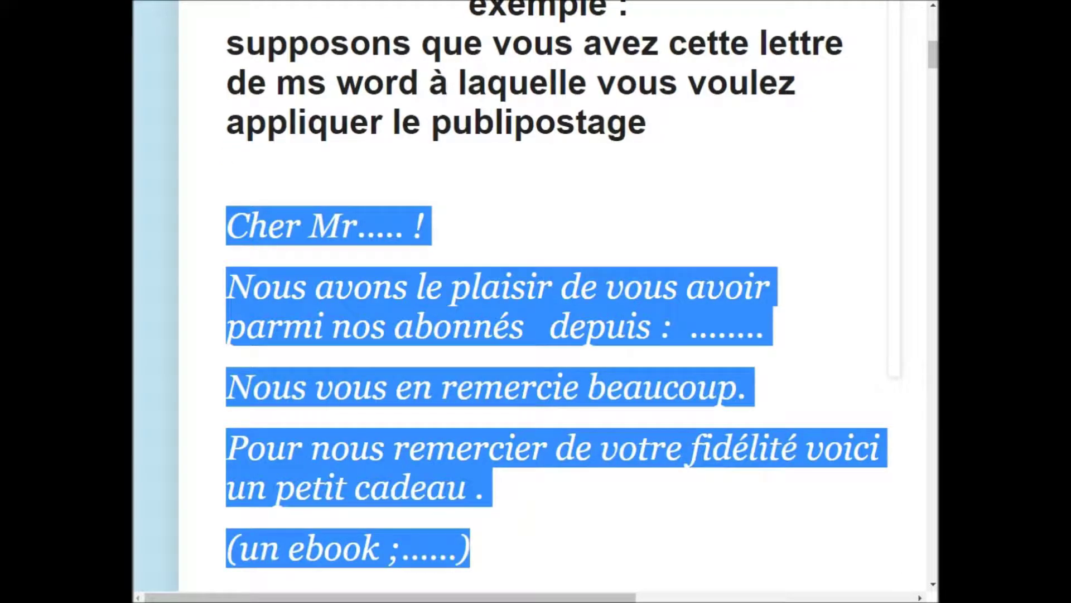
Scroll down and highlight the sentence introducing the Excel data list, then clear it.
{"action": "scroll", "coordinate": [536, 302], "scroll_direction": "down", "scroll_amount": 3}
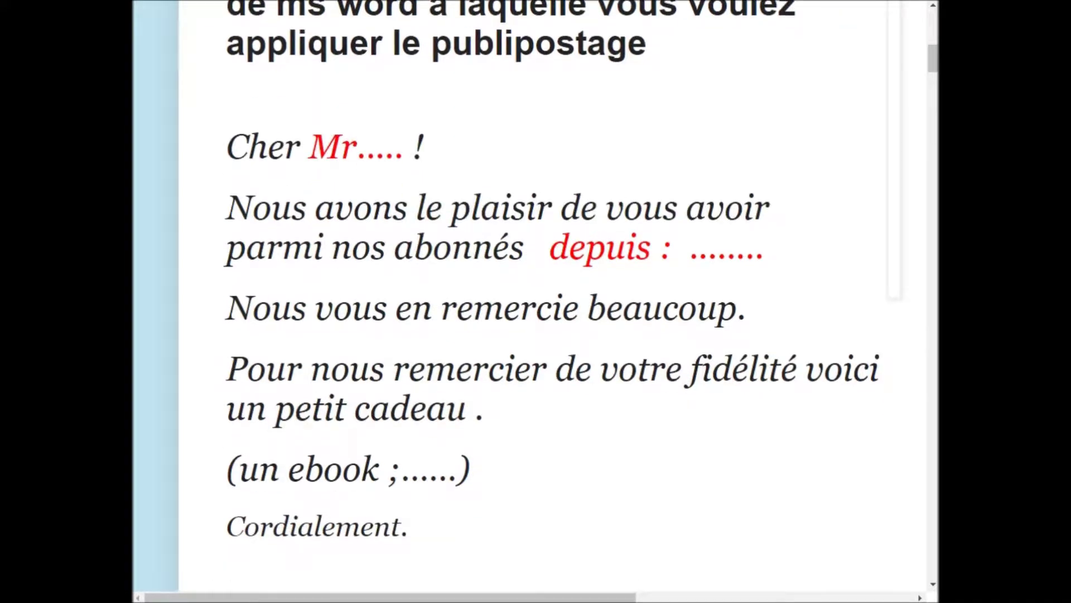
{"action": "scroll", "coordinate": [536, 302], "scroll_direction": "down", "scroll_amount": 3}
{"action": "scroll", "coordinate": [535, 301], "scroll_direction": "down", "scroll_amount": 3}
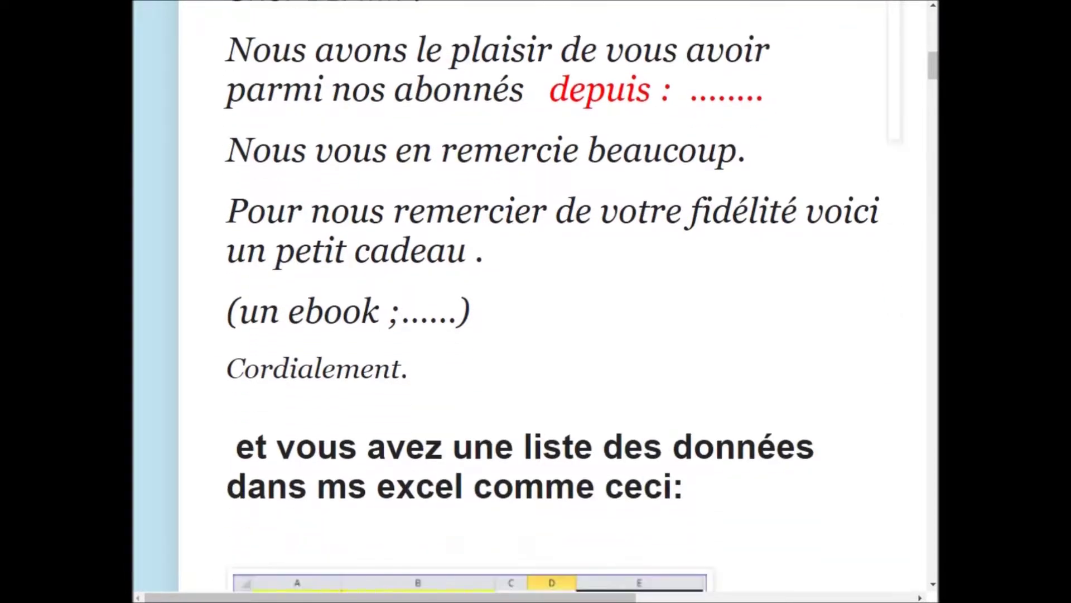
{"action": "scroll", "coordinate": [536, 301], "scroll_direction": "down", "scroll_amount": 3}
{"action": "mouse_move", "coordinate": [237, 369]}
{"action": "left_mouse_down"}
{"action": "mouse_move", "coordinate": [665, 368]}
{"action": "mouse_move", "coordinate": [684, 408]}
{"action": "left_mouse_up"}
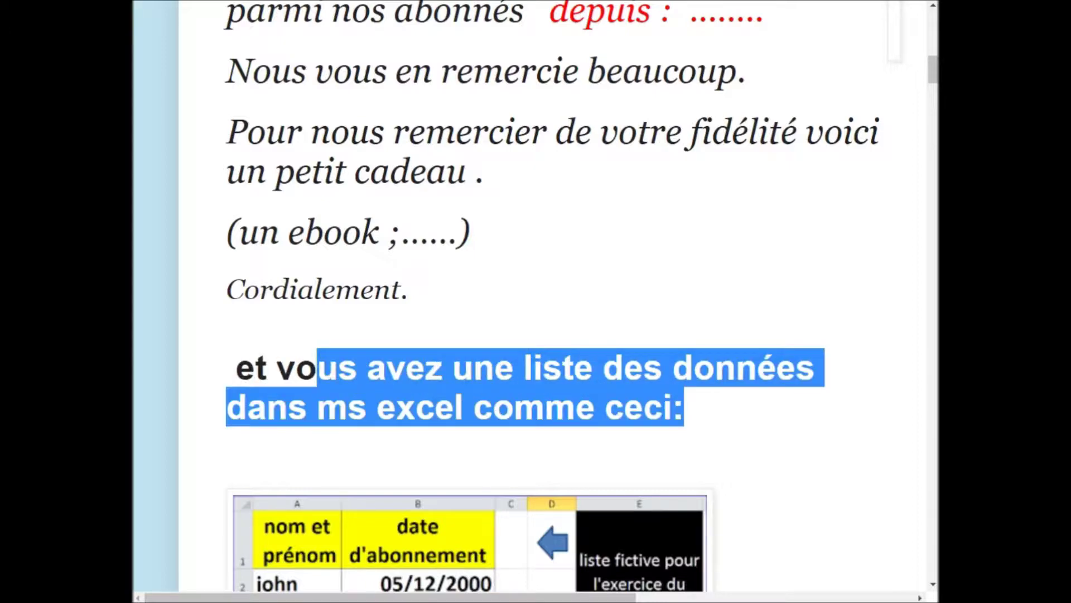
{"action": "left_click", "coordinate": [536, 312]}
Emphasise the word 'excel' and enlarge the spreadsheet screenshot as picture 1 of 4.
{"action": "scroll", "coordinate": [536, 301], "scroll_direction": "down", "scroll_amount": 3}
{"action": "scroll", "coordinate": [535, 302], "scroll_direction": "down", "scroll_amount": 3}
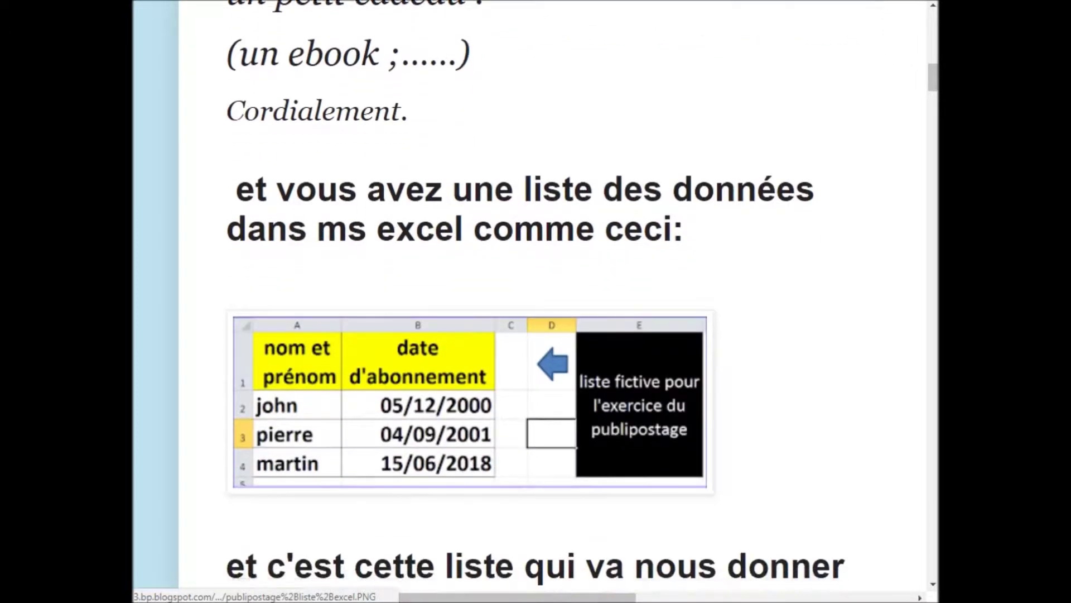
{"action": "scroll", "coordinate": [536, 301], "scroll_direction": "down", "scroll_amount": 3}
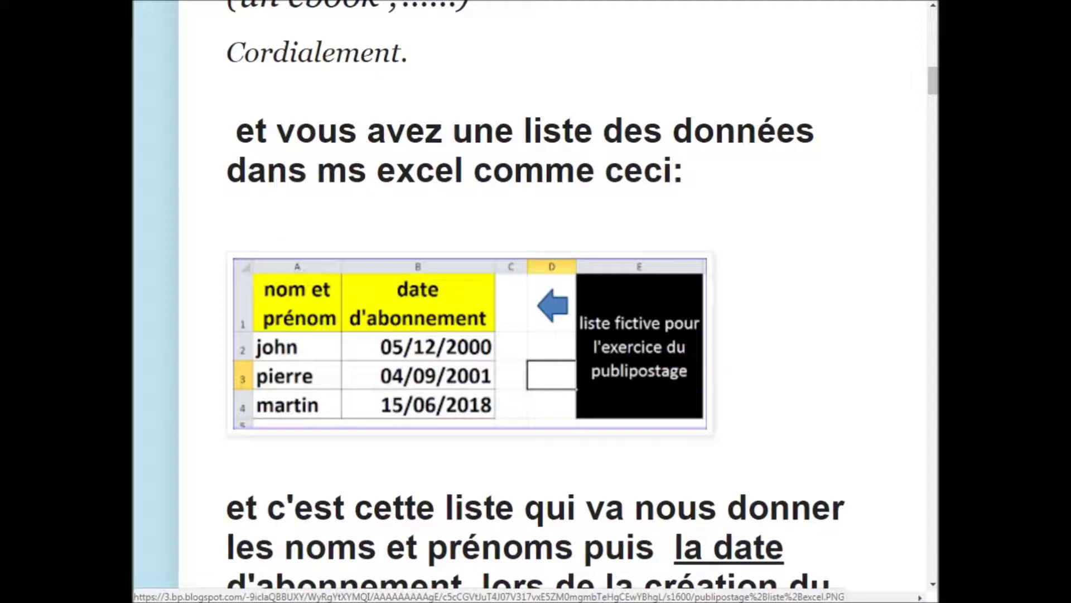
{"action": "double_click", "coordinate": [419, 170]}
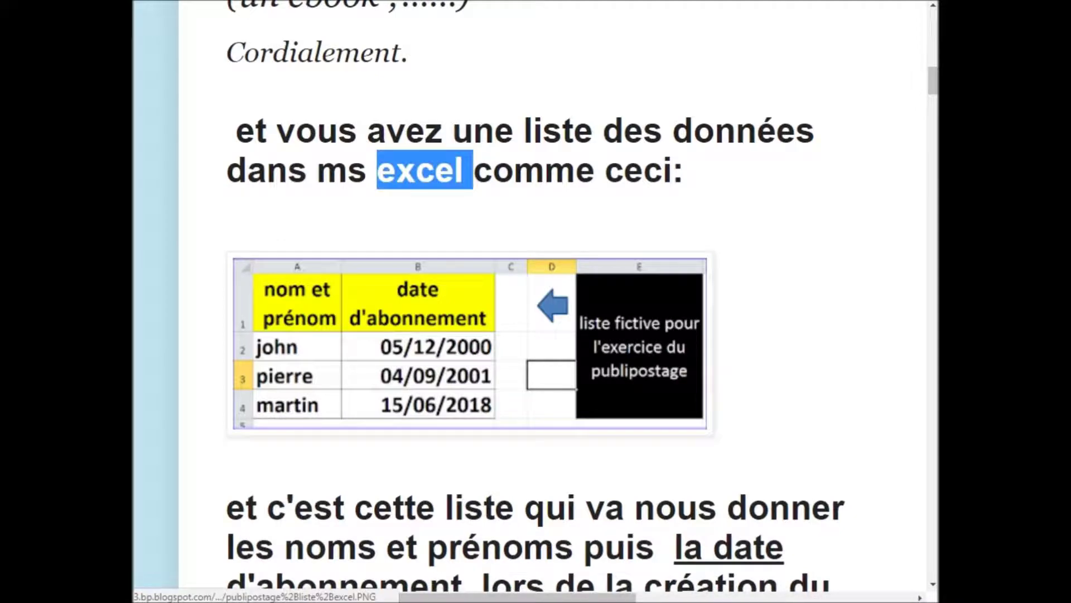
{"action": "left_click", "coordinate": [469, 343]}
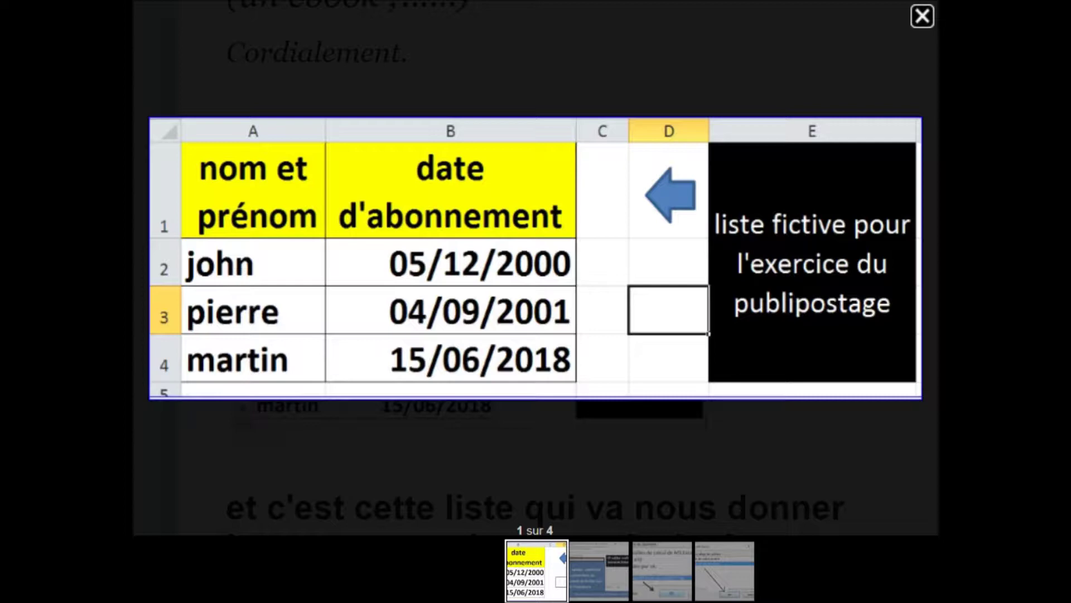
Close the enlarged image and highlight the sentence about what the list provides.
{"action": "key", "text": "Escape"}
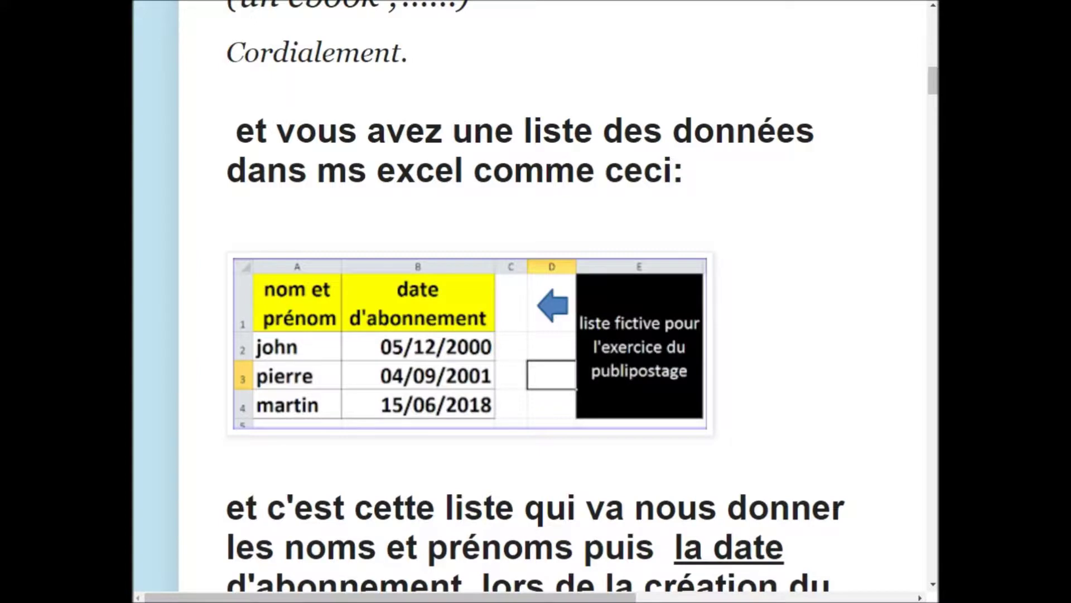
{"action": "scroll", "coordinate": [536, 301], "scroll_direction": "down", "scroll_amount": 2}
{"action": "scroll", "coordinate": [536, 301], "scroll_direction": "down", "scroll_amount": 1}
{"action": "mouse_move", "coordinate": [267, 350]}
{"action": "left_mouse_down"}
{"action": "mouse_move", "coordinate": [793, 350]}
{"action": "mouse_move", "coordinate": [605, 350]}
{"action": "mouse_move", "coordinate": [569, 389]}
{"action": "mouse_move", "coordinate": [626, 389]}
{"action": "mouse_move", "coordinate": [582, 389]}
{"action": "mouse_move", "coordinate": [429, 429]}
{"action": "mouse_move", "coordinate": [425, 469]}
{"action": "mouse_move", "coordinate": [454, 468]}
{"action": "left_mouse_up"}
{"action": "left_click", "coordinate": [454, 469]}
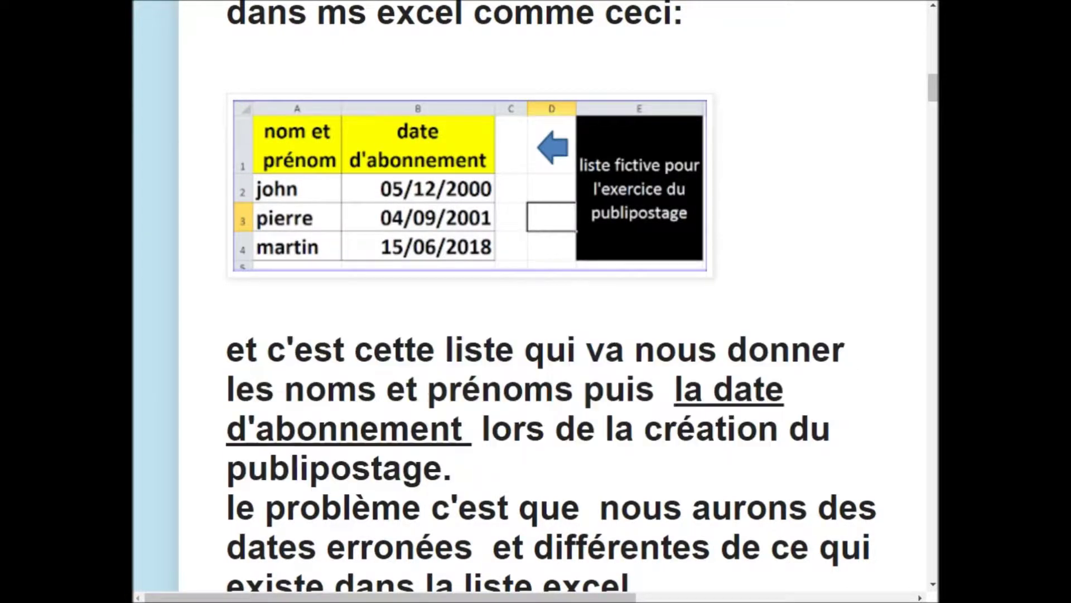
Emphasise 'la date d'abonnement', 'erronées' and the phrase about dates differing from Excel.
{"action": "mouse_move", "coordinate": [674, 389]}
{"action": "left_mouse_down"}
{"action": "mouse_move", "coordinate": [431, 429]}
{"action": "mouse_move", "coordinate": [463, 429]}
{"action": "left_mouse_up"}
{"action": "left_click", "coordinate": [462, 428]}
{"action": "scroll", "coordinate": [536, 301], "scroll_direction": "down", "scroll_amount": 3}
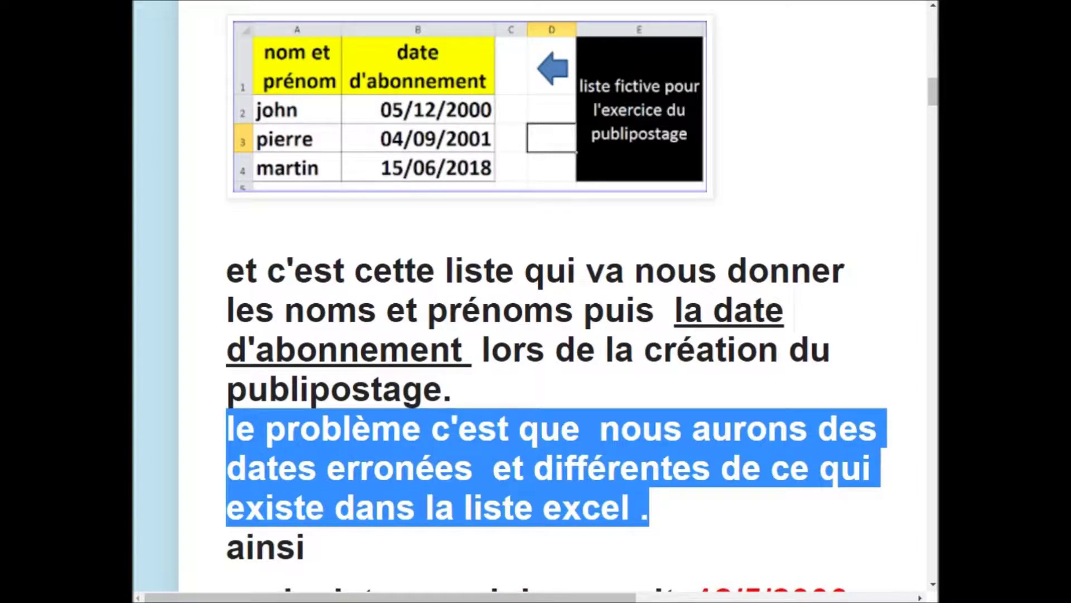
{"action": "double_click", "coordinate": [399, 468]}
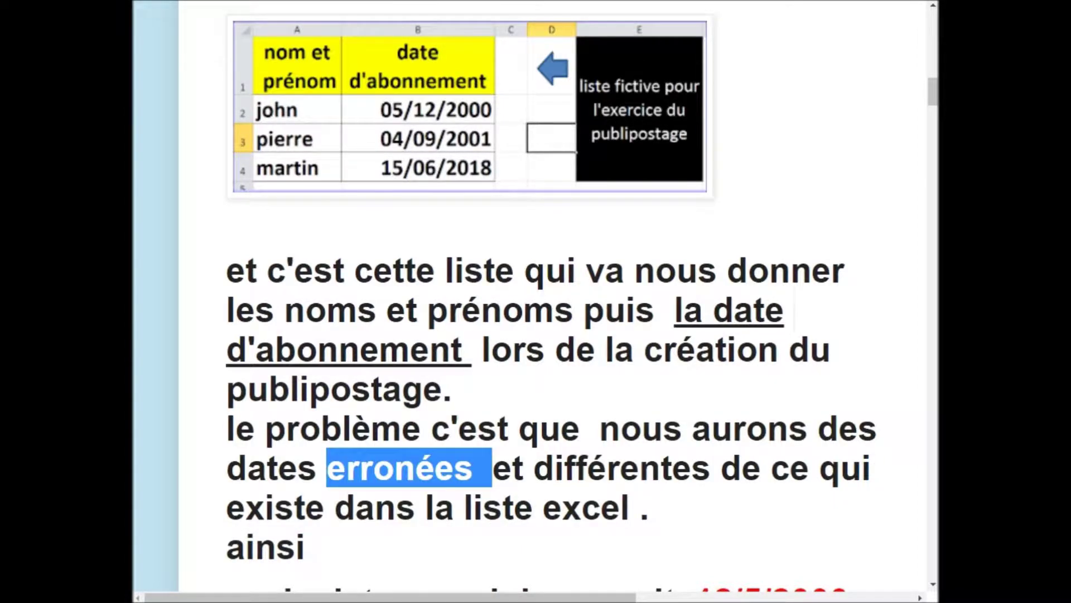
{"action": "mouse_move", "coordinate": [535, 468]}
{"action": "left_mouse_down"}
{"action": "mouse_move", "coordinate": [760, 467]}
{"action": "mouse_move", "coordinate": [724, 468]}
{"action": "mouse_move", "coordinate": [649, 508]}
{"action": "left_mouse_up"}
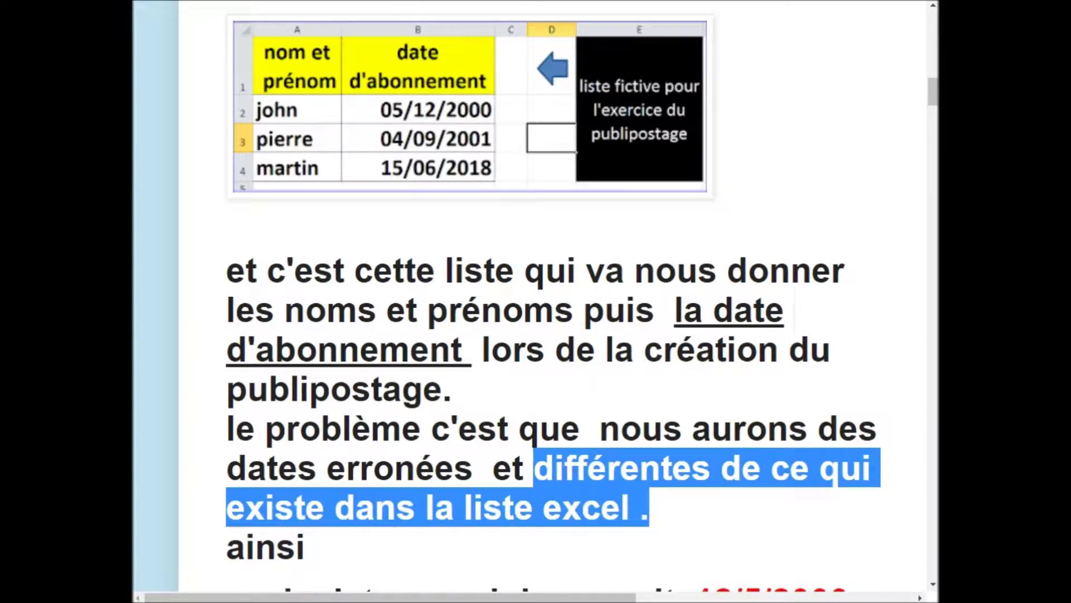
{"action": "scroll", "coordinate": [553, 297], "scroll_direction": "down", "scroll_amount": 3}
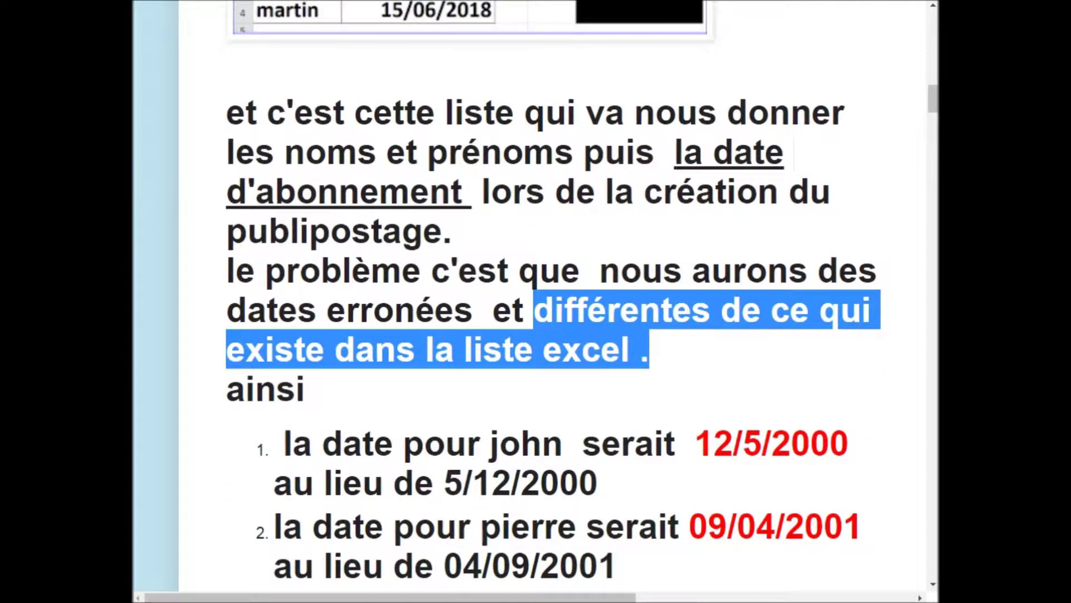
{"action": "left_click_drag", "start_coordinate": [562, 444], "coordinate": [848, 444]}
{"action": "left_click", "coordinate": [665, 444]}
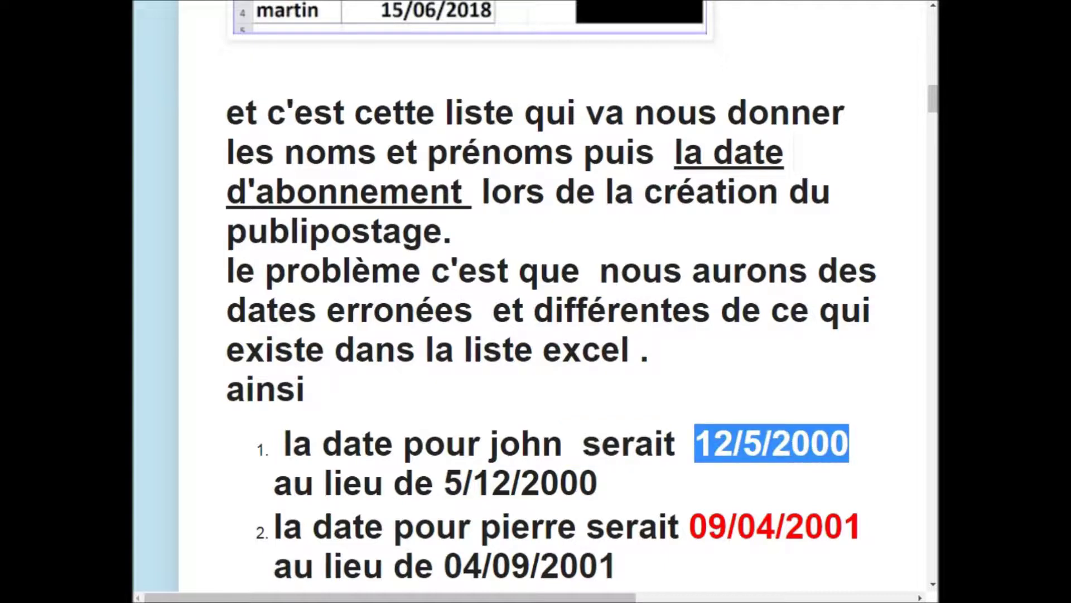
{"action": "left_click_drag", "start_coordinate": [598, 482], "coordinate": [463, 483]}
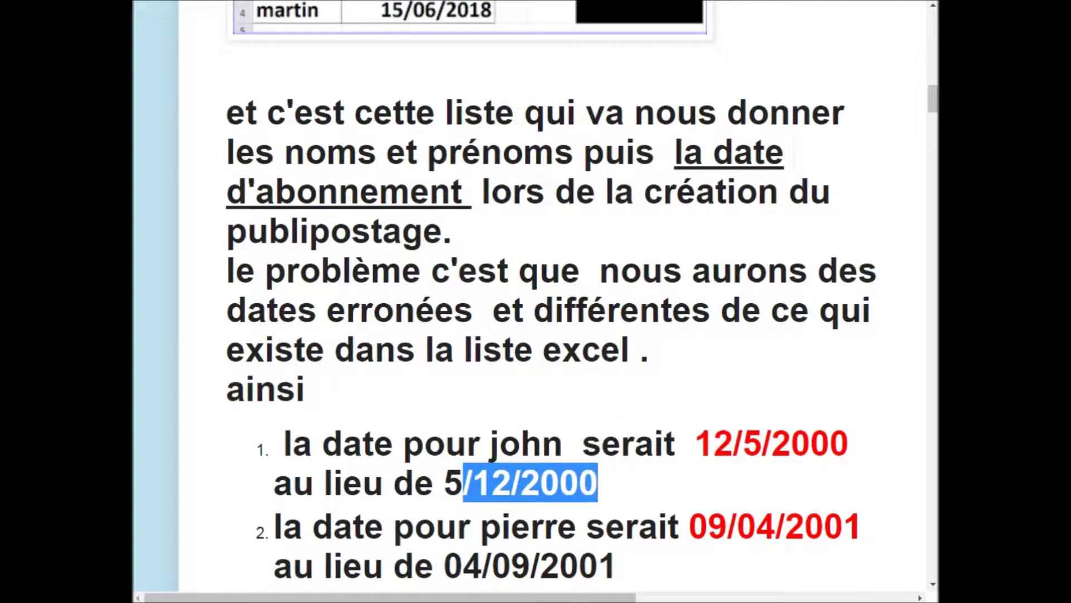
{"action": "left_click_drag", "start_coordinate": [762, 444], "coordinate": [696, 443]}
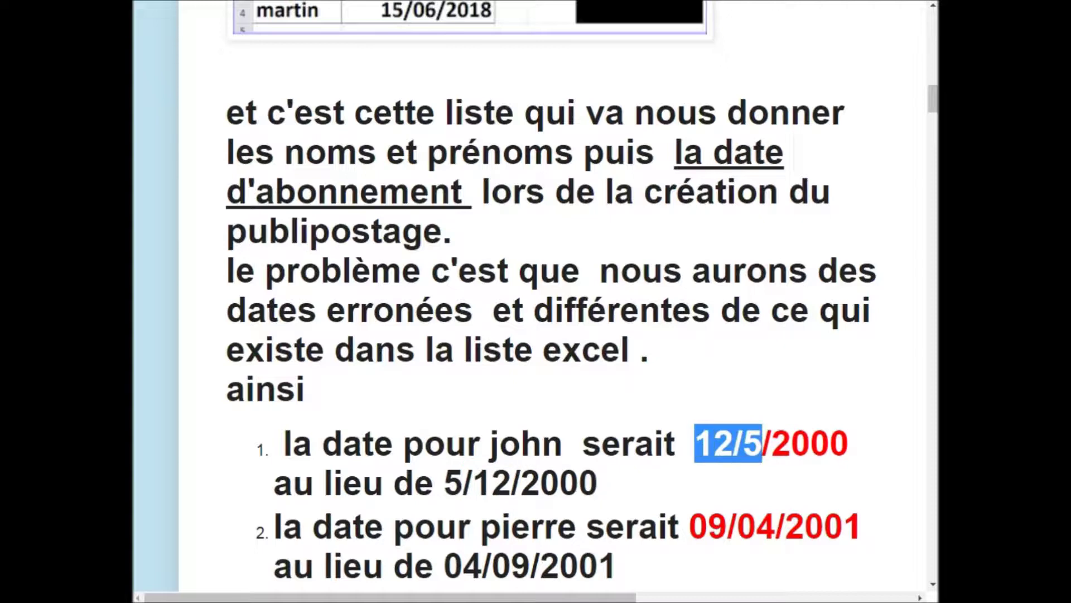
{"action": "left_click_drag", "start_coordinate": [511, 483], "coordinate": [444, 483]}
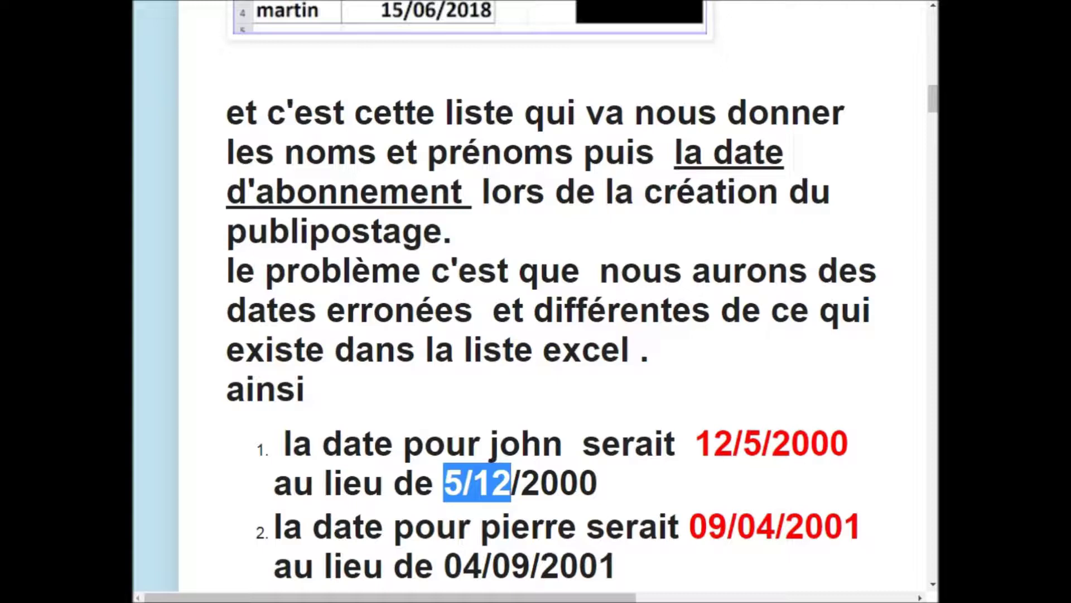
{"action": "scroll", "coordinate": [535, 301], "scroll_direction": "down", "scroll_amount": 1}
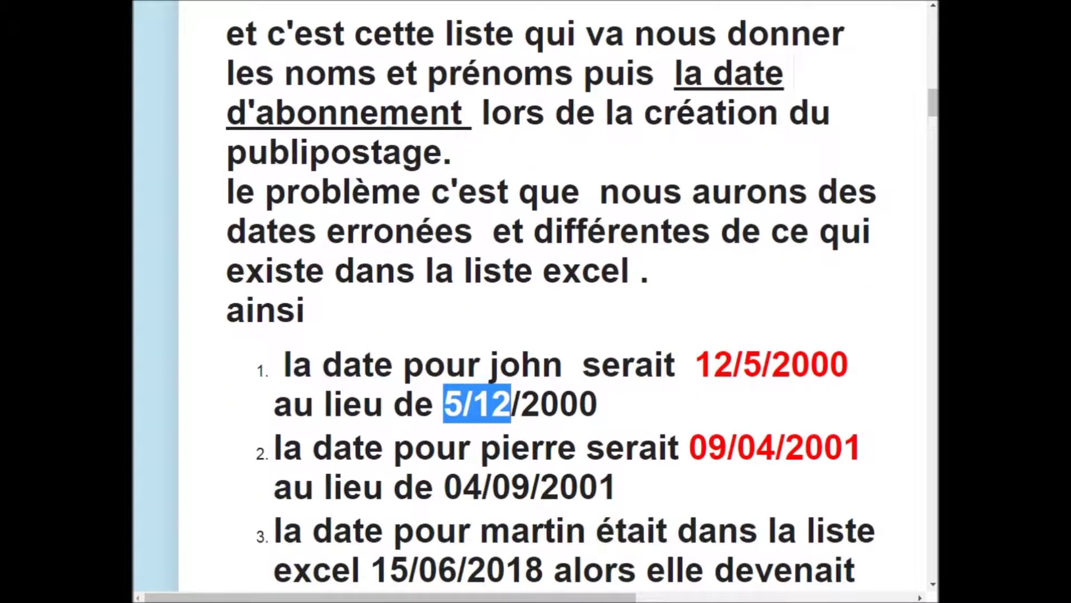
{"action": "left_click_drag", "start_coordinate": [576, 448], "coordinate": [501, 448]}
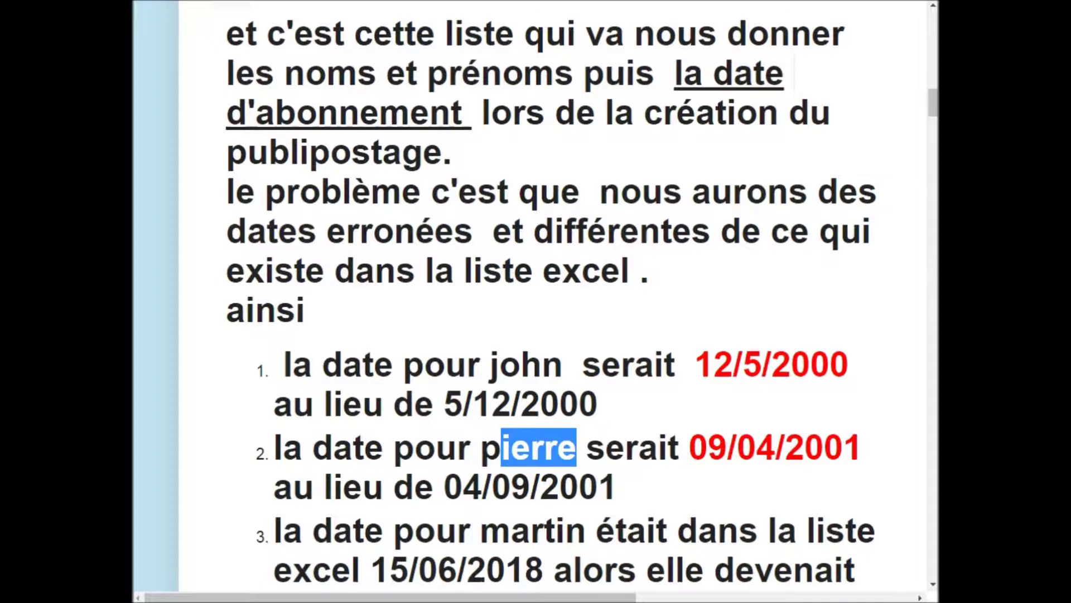
{"action": "left_click", "coordinate": [575, 428]}
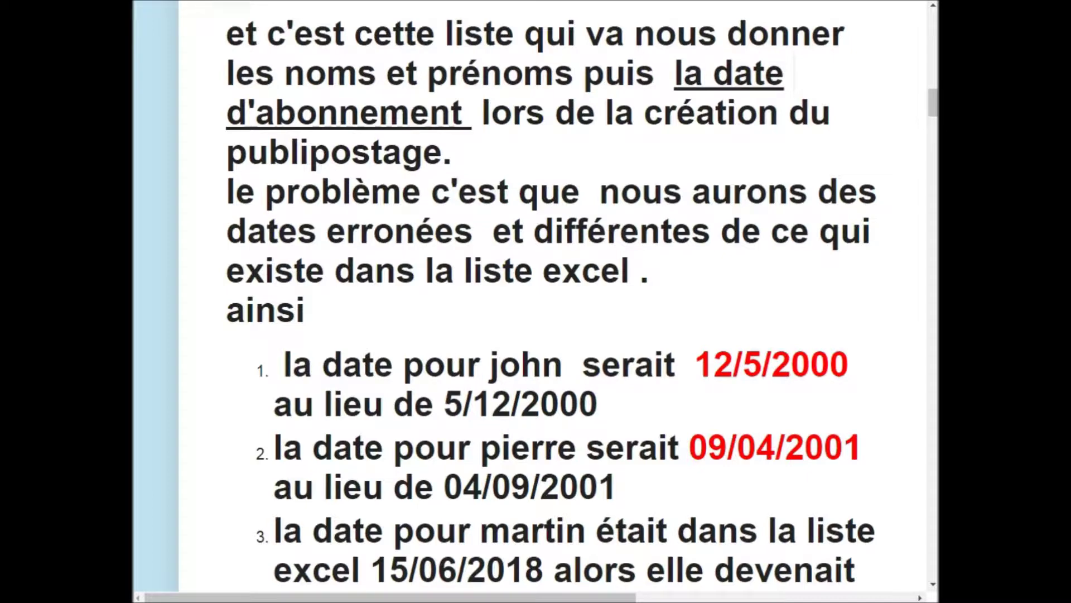
{"action": "left_click_drag", "start_coordinate": [691, 446], "coordinate": [776, 447]}
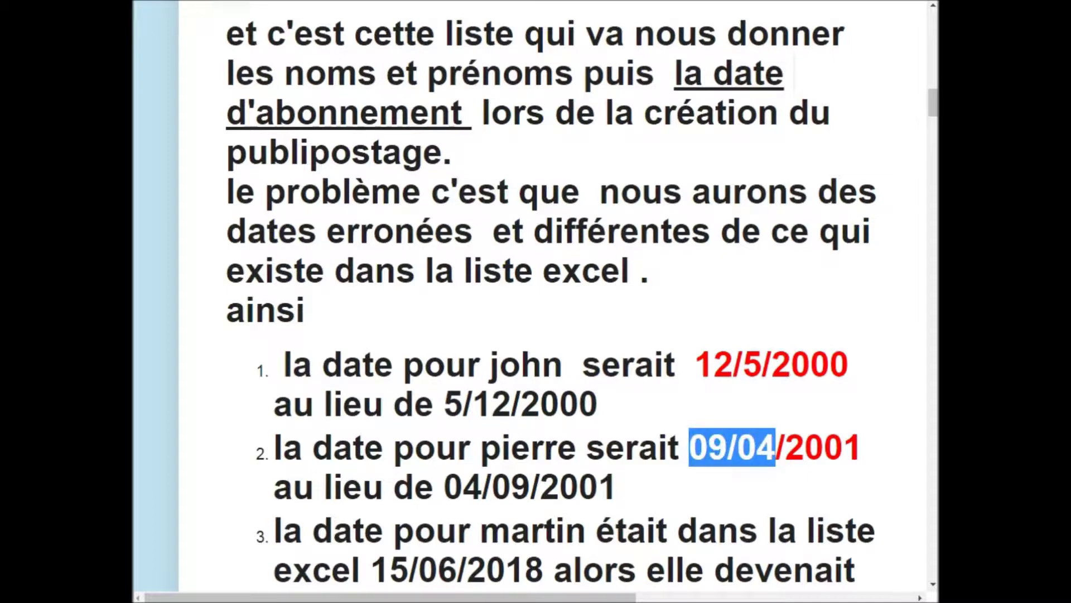
{"action": "left_click_drag", "start_coordinate": [445, 485], "coordinate": [530, 485]}
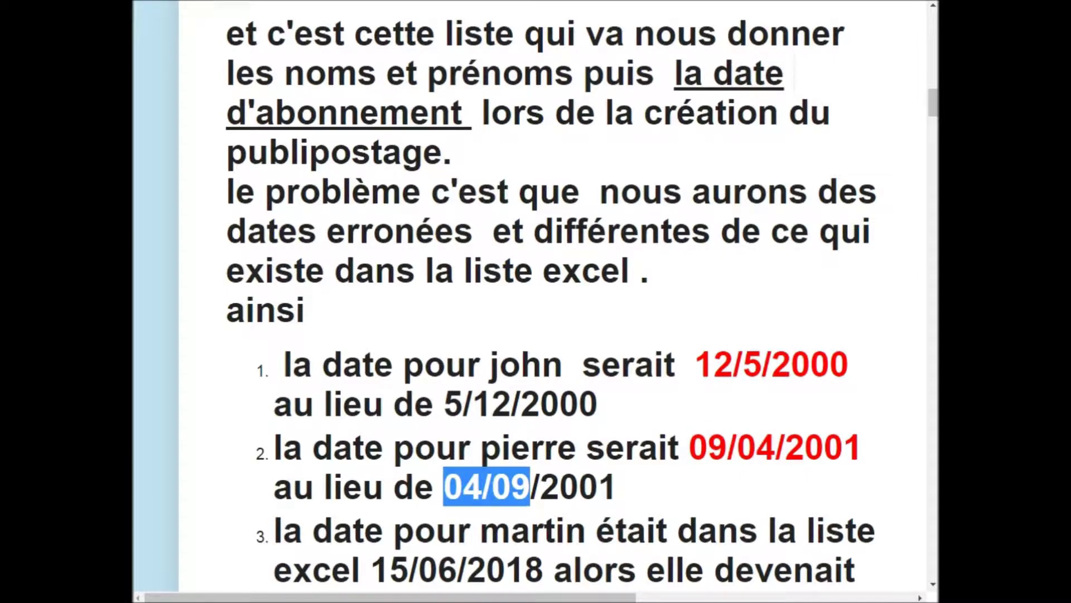
{"action": "scroll", "coordinate": [535, 302], "scroll_direction": "down", "scroll_amount": 2}
{"action": "mouse_move", "coordinate": [394, 452]}
{"action": "left_mouse_down"}
{"action": "mouse_move", "coordinate": [677, 452]}
{"action": "mouse_move", "coordinate": [586, 452]}
{"action": "mouse_move", "coordinate": [439, 491]}
{"action": "mouse_move", "coordinate": [525, 491]}
{"action": "left_mouse_up"}
{"action": "left_click", "coordinate": [525, 491]}
{"action": "left_click_drag", "start_coordinate": [371, 491], "coordinate": [544, 491]}
{"action": "scroll", "coordinate": [551, 301], "scroll_direction": "up", "scroll_amount": 2}
{"action": "scroll", "coordinate": [551, 301], "scroll_direction": "up", "scroll_amount": 2}
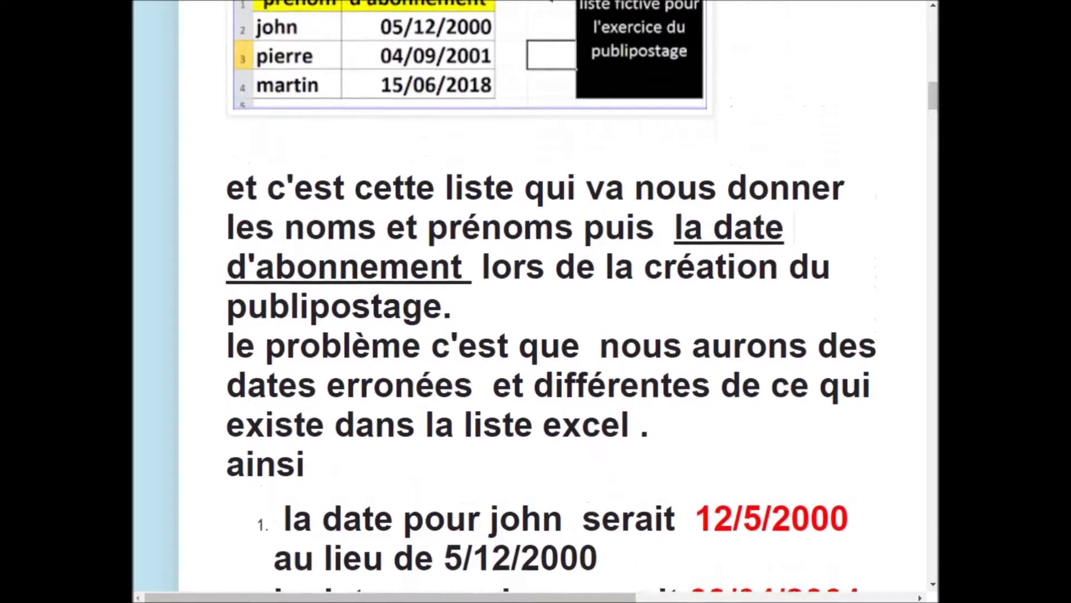
Scroll back up to reopen the Excel spreadsheet screenshot, then close it.
{"action": "scroll", "coordinate": [551, 301], "scroll_direction": "up", "scroll_amount": 1}
{"action": "scroll", "coordinate": [551, 301], "scroll_direction": "up", "scroll_amount": 1}
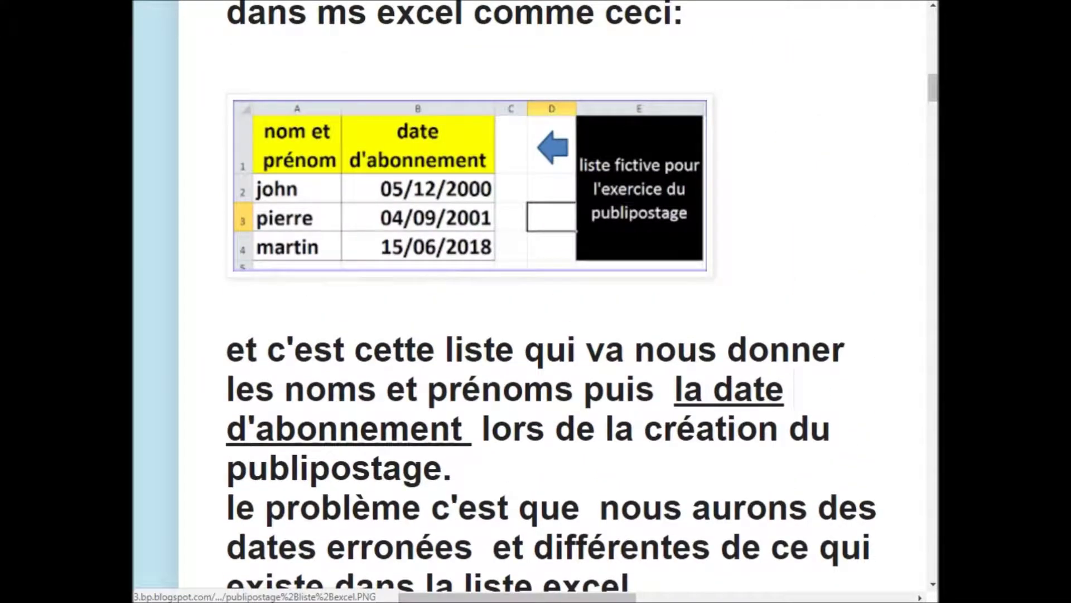
{"action": "left_click", "coordinate": [468, 184]}
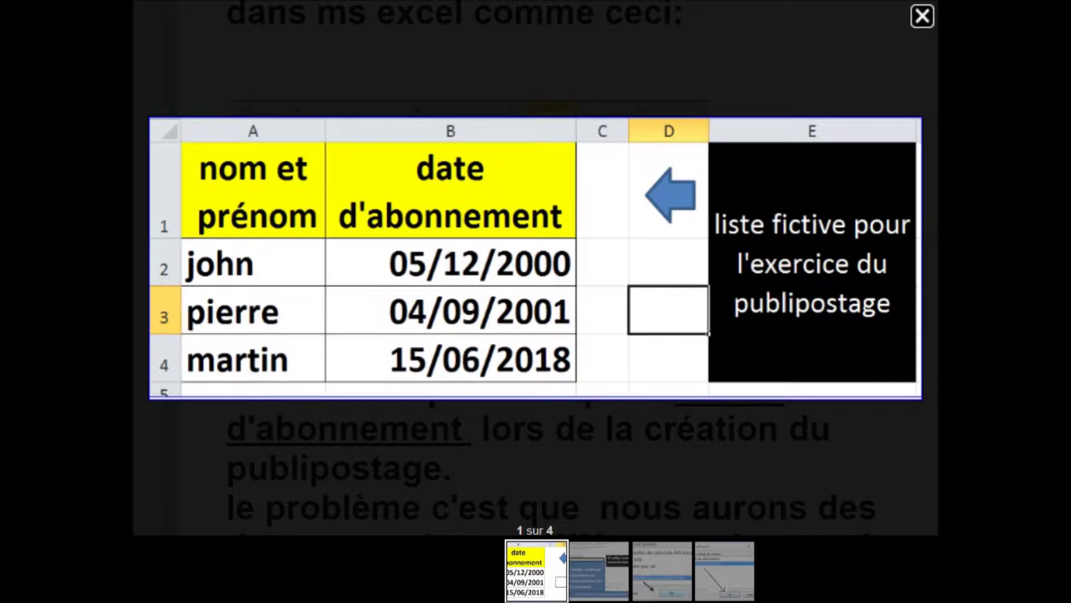
{"action": "key", "text": "Escape"}
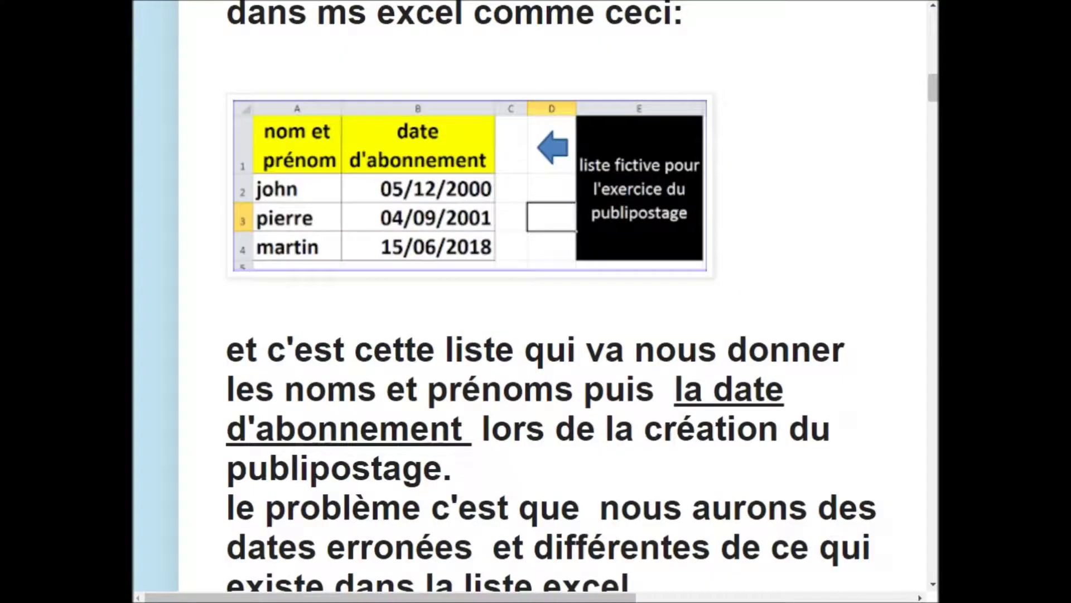
Scroll down to the wrong-date examples 12/5/2000 and 09/04/2001.
{"action": "scroll", "coordinate": [535, 301], "scroll_direction": "down", "scroll_amount": 1}
{"action": "scroll", "coordinate": [536, 302], "scroll_direction": "down", "scroll_amount": 1}
{"action": "scroll", "coordinate": [536, 301], "scroll_direction": "down", "scroll_amount": 1}
{"action": "scroll", "coordinate": [535, 301], "scroll_direction": "down", "scroll_amount": 1}
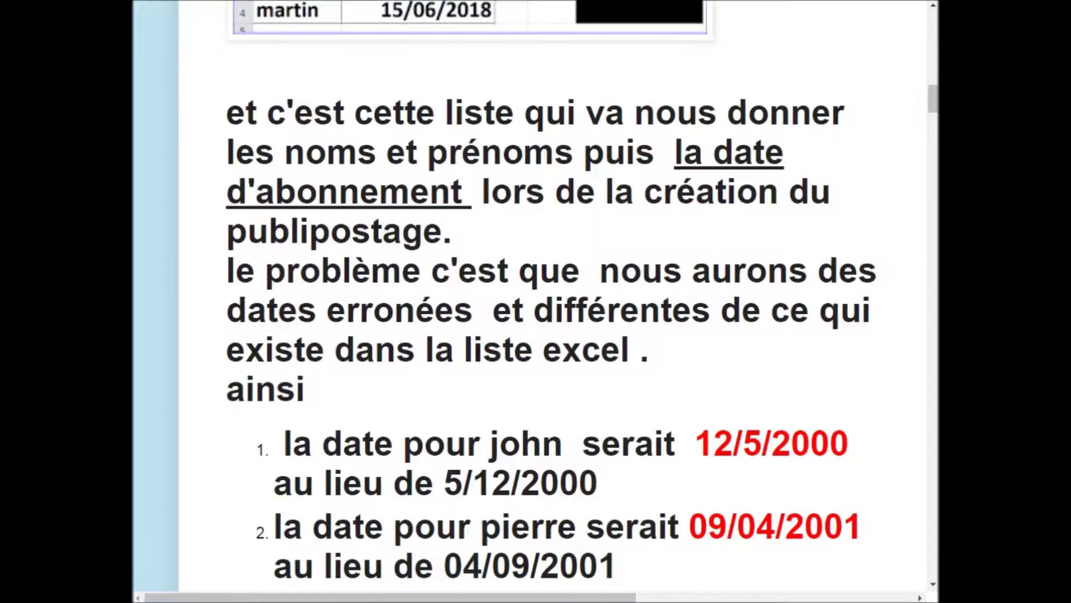
{"action": "scroll", "coordinate": [536, 301], "scroll_direction": "down", "scroll_amount": 1}
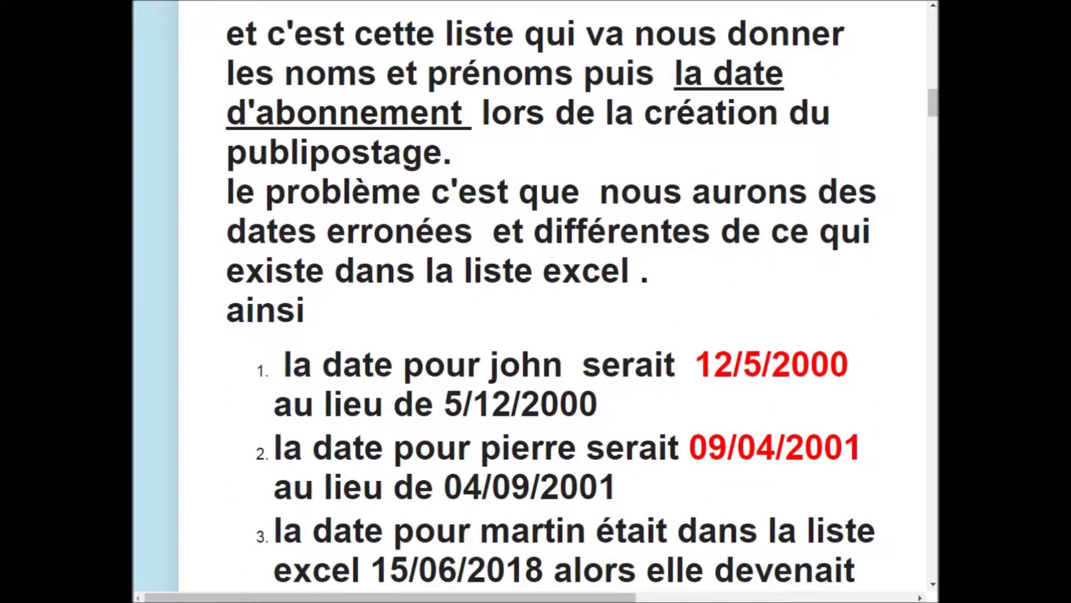
Emphasise the wrong date 06/15/2018, the wrong-results phrase and that month 15 doesn't exist.
{"action": "scroll", "coordinate": [536, 302], "scroll_direction": "down", "scroll_amount": 1}
{"action": "scroll", "coordinate": [536, 302], "scroll_direction": "down", "scroll_amount": 1}
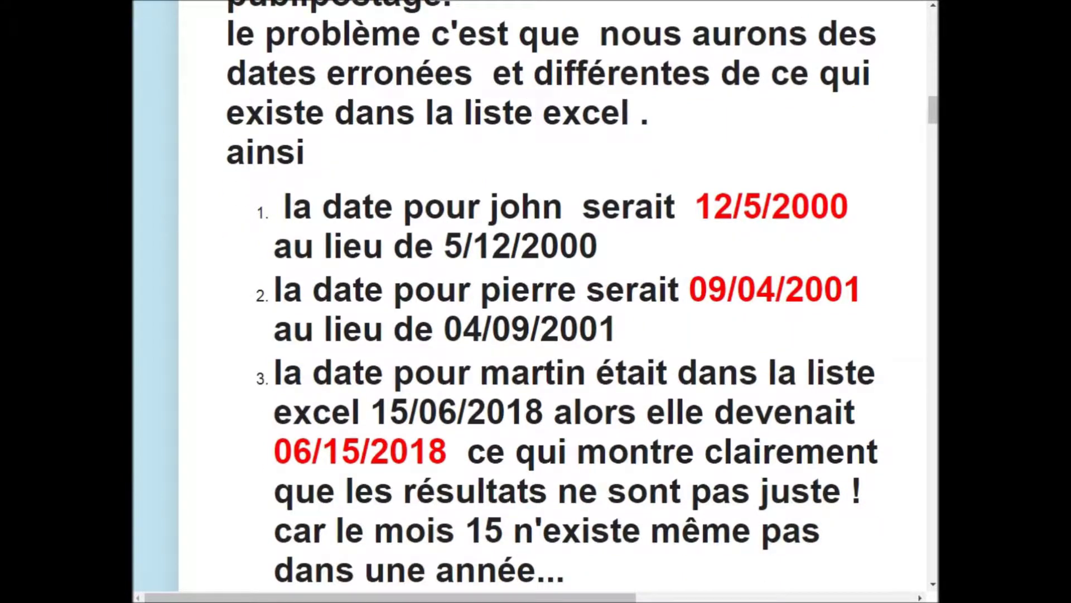
{"action": "mouse_move", "coordinate": [458, 452]}
{"action": "left_mouse_down"}
{"action": "mouse_move", "coordinate": [273, 452]}
{"action": "mouse_move", "coordinate": [359, 452]}
{"action": "left_mouse_up"}
{"action": "left_click", "coordinate": [273, 452]}
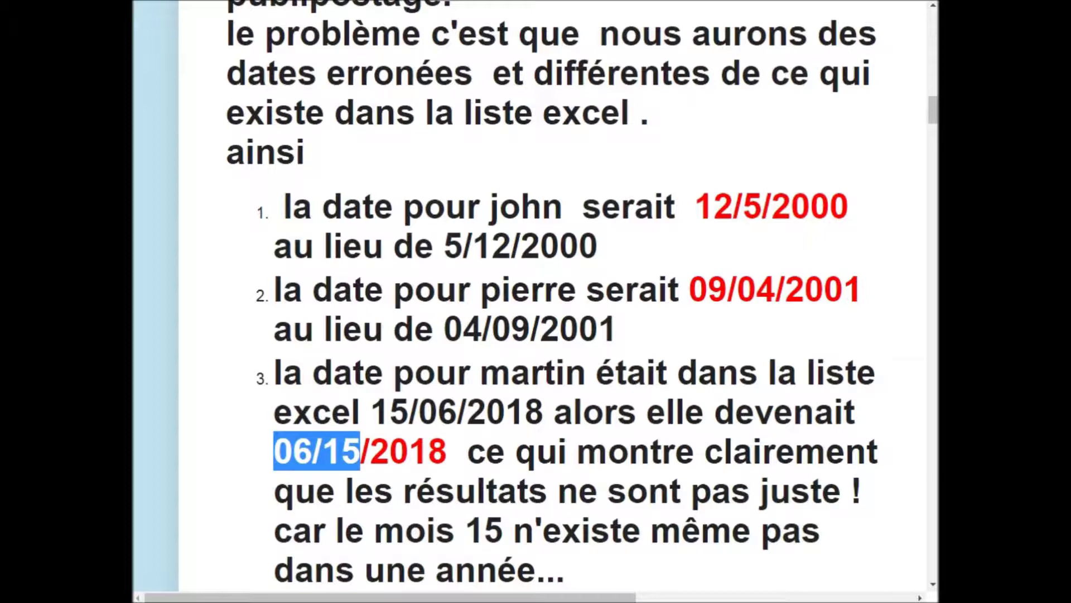
{"action": "scroll", "coordinate": [552, 302], "scroll_direction": "down", "scroll_amount": 2}
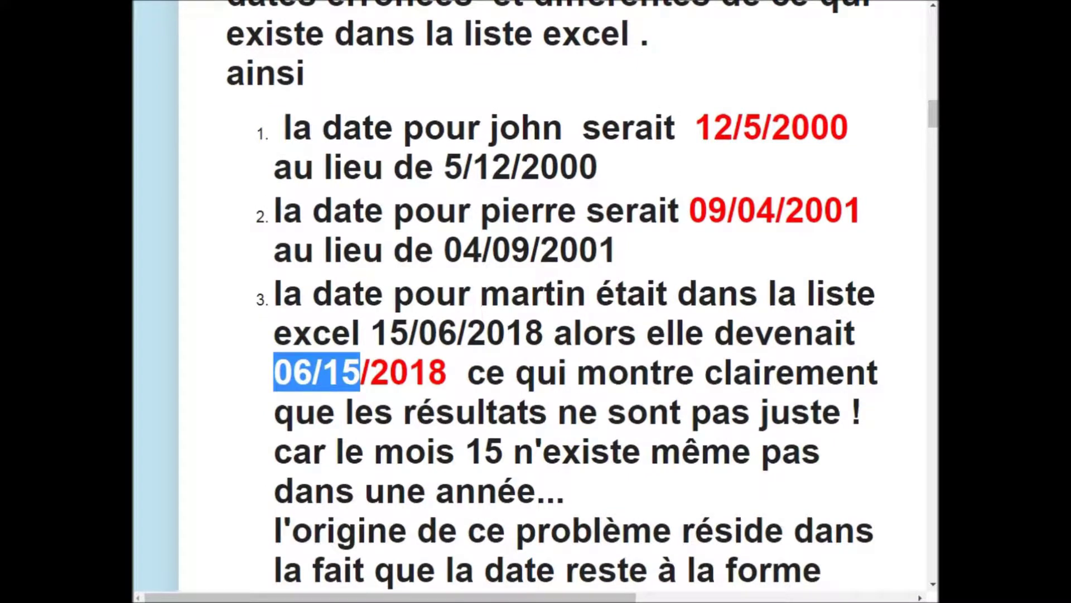
{"action": "left_click_drag", "start_coordinate": [487, 412], "coordinate": [627, 412]}
{"action": "left_click_drag", "start_coordinate": [435, 413], "coordinate": [821, 413]}
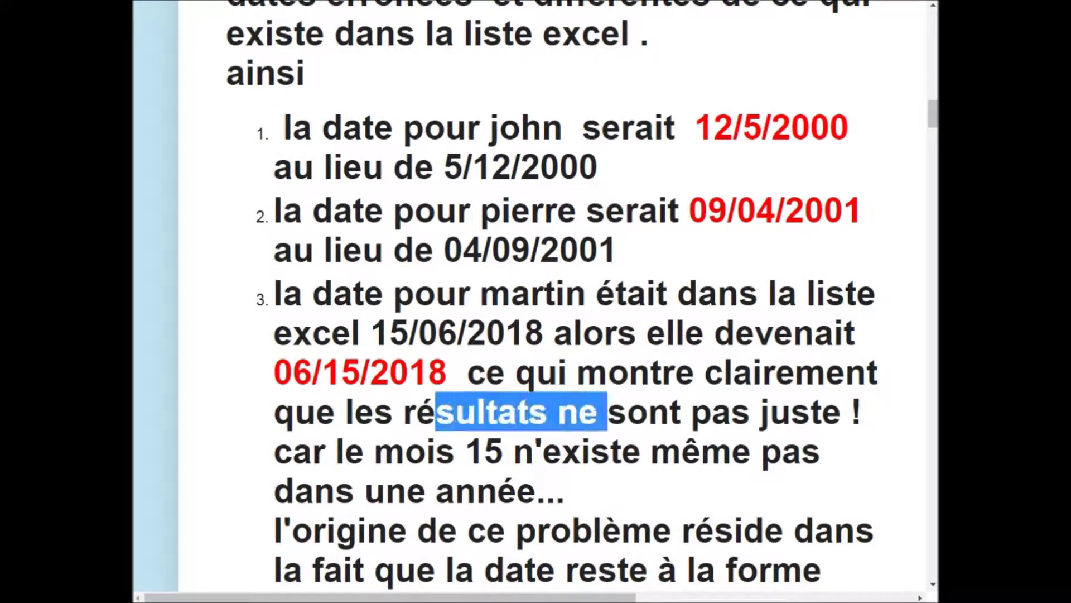
{"action": "left_click", "coordinate": [556, 411]}
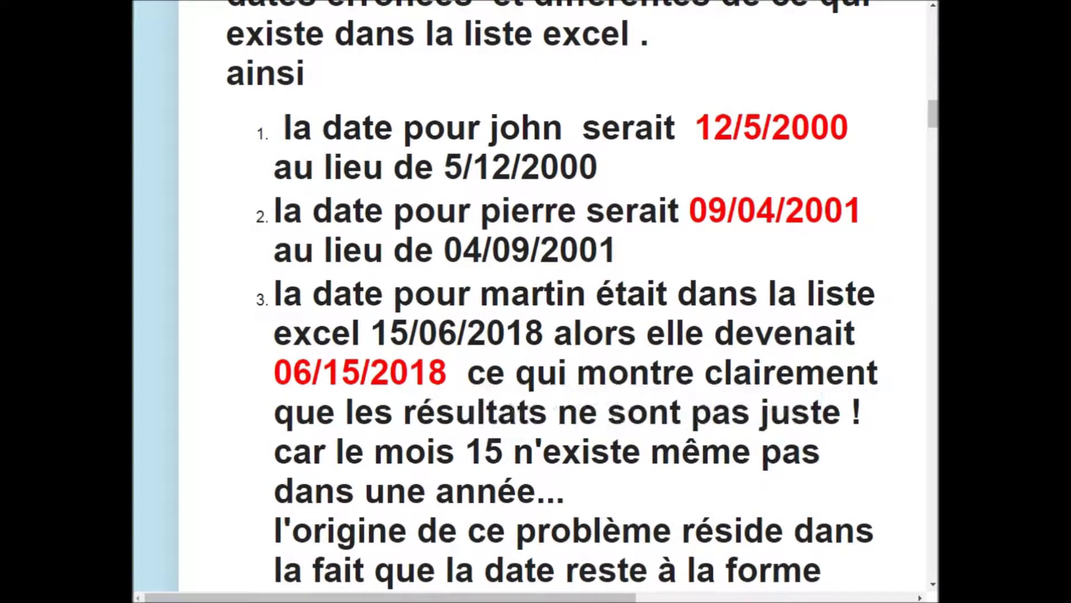
{"action": "mouse_move", "coordinate": [536, 491]}
{"action": "left_mouse_down"}
{"action": "mouse_move", "coordinate": [462, 450]}
{"action": "mouse_move", "coordinate": [335, 450]}
{"action": "left_mouse_up"}
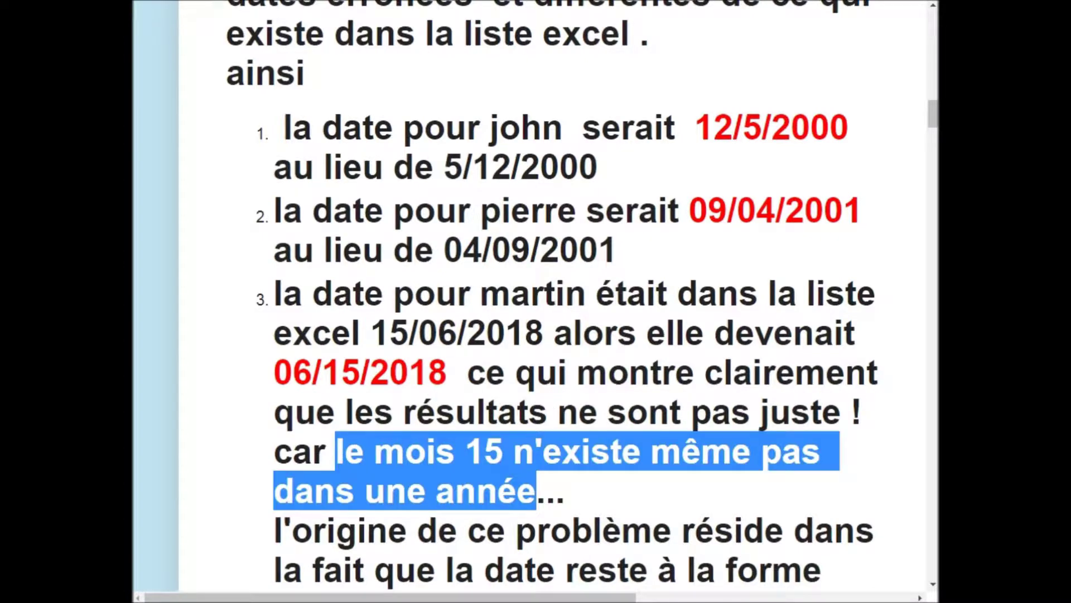
Emphasise the American date form and the day/month/year settings, then reach 'étape numéro 1'.
{"action": "scroll", "coordinate": [536, 302], "scroll_direction": "down", "scroll_amount": 1}
{"action": "scroll", "coordinate": [536, 301], "scroll_direction": "down", "scroll_amount": 1}
{"action": "scroll", "coordinate": [535, 302], "scroll_direction": "down", "scroll_amount": 2}
{"action": "scroll", "coordinate": [536, 301], "scroll_direction": "down", "scroll_amount": 1}
{"action": "scroll", "coordinate": [535, 301], "scroll_direction": "down", "scroll_amount": 1}
{"action": "scroll", "coordinate": [535, 301], "scroll_direction": "down", "scroll_amount": 1}
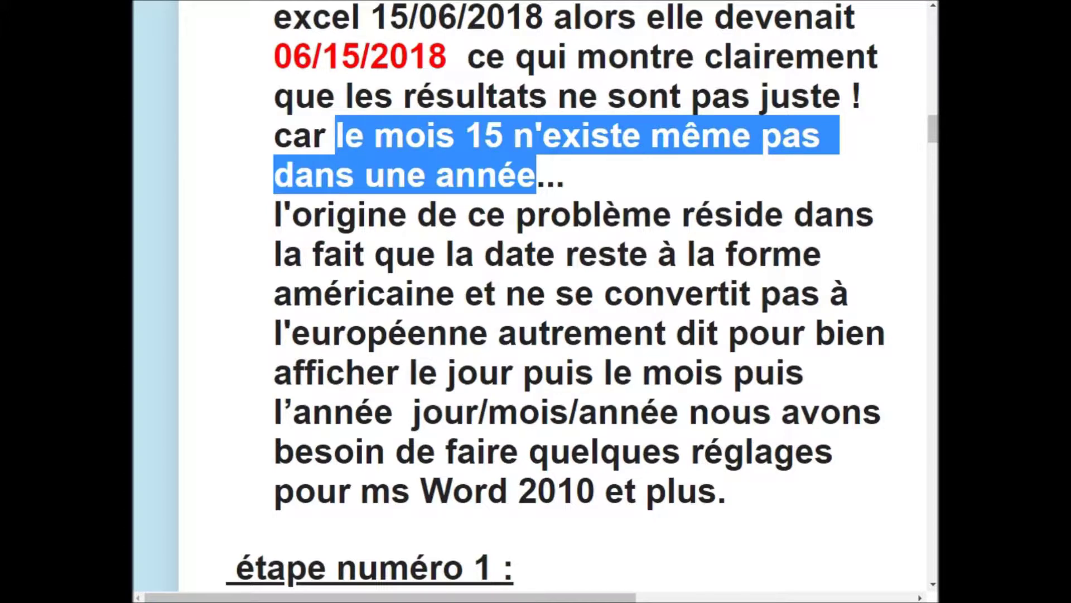
{"action": "mouse_move", "coordinate": [489, 333]}
{"action": "left_mouse_down"}
{"action": "mouse_move", "coordinate": [474, 254]}
{"action": "mouse_move", "coordinate": [445, 254]}
{"action": "left_mouse_up"}
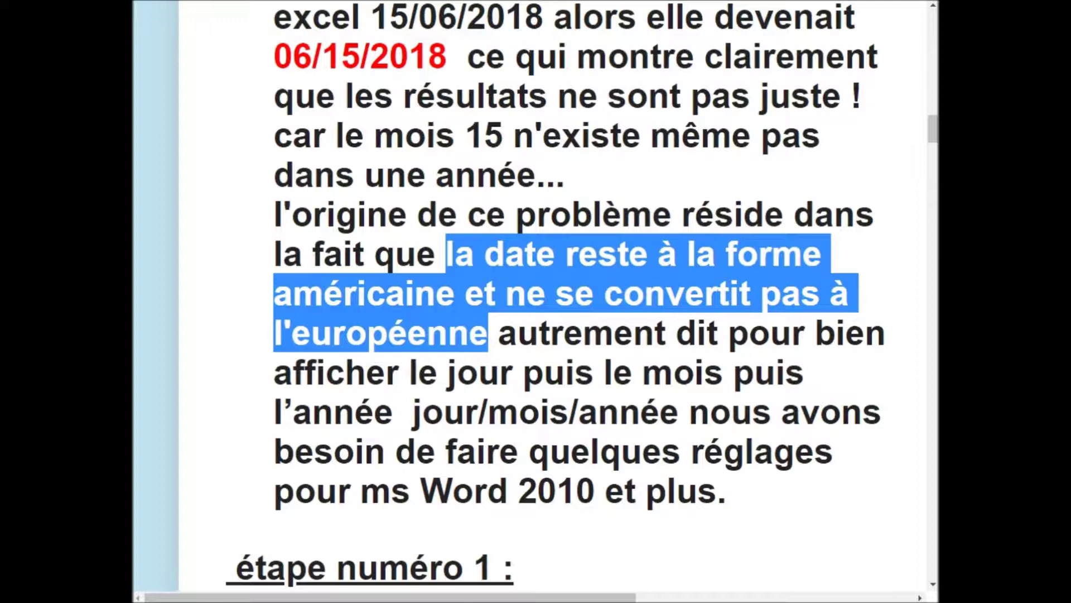
{"action": "mouse_move", "coordinate": [720, 333]}
{"action": "left_mouse_down"}
{"action": "mouse_move", "coordinate": [730, 413]}
{"action": "mouse_move", "coordinate": [783, 413]}
{"action": "mouse_move", "coordinate": [770, 452]}
{"action": "mouse_move", "coordinate": [755, 452]}
{"action": "mouse_move", "coordinate": [727, 491]}
{"action": "left_mouse_up"}
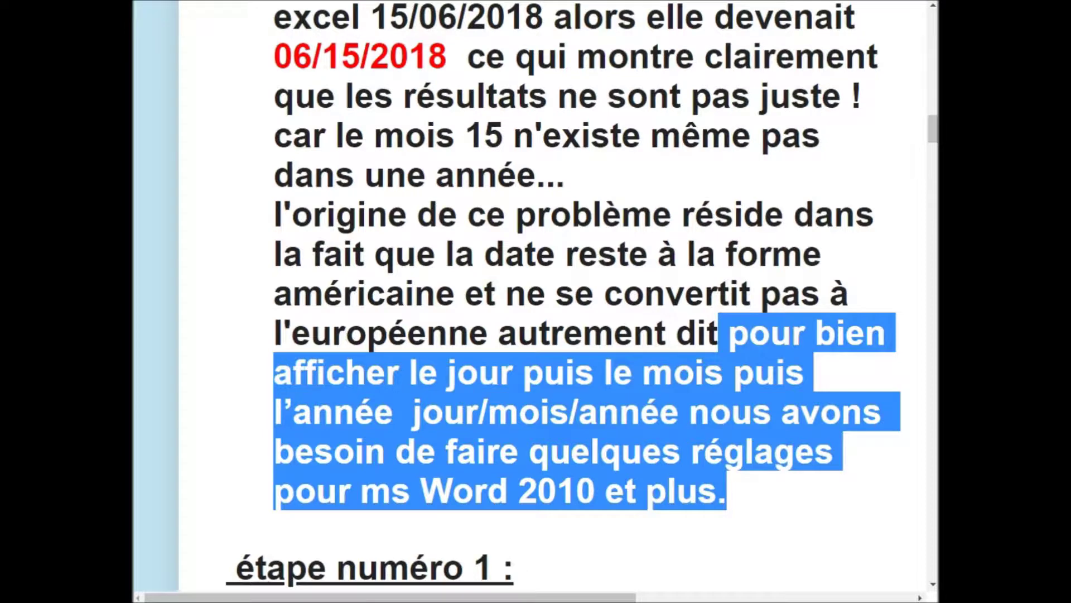
{"action": "scroll", "coordinate": [536, 302], "scroll_direction": "down", "scroll_amount": 1}
{"action": "scroll", "coordinate": [535, 302], "scroll_direction": "down", "scroll_amount": 1}
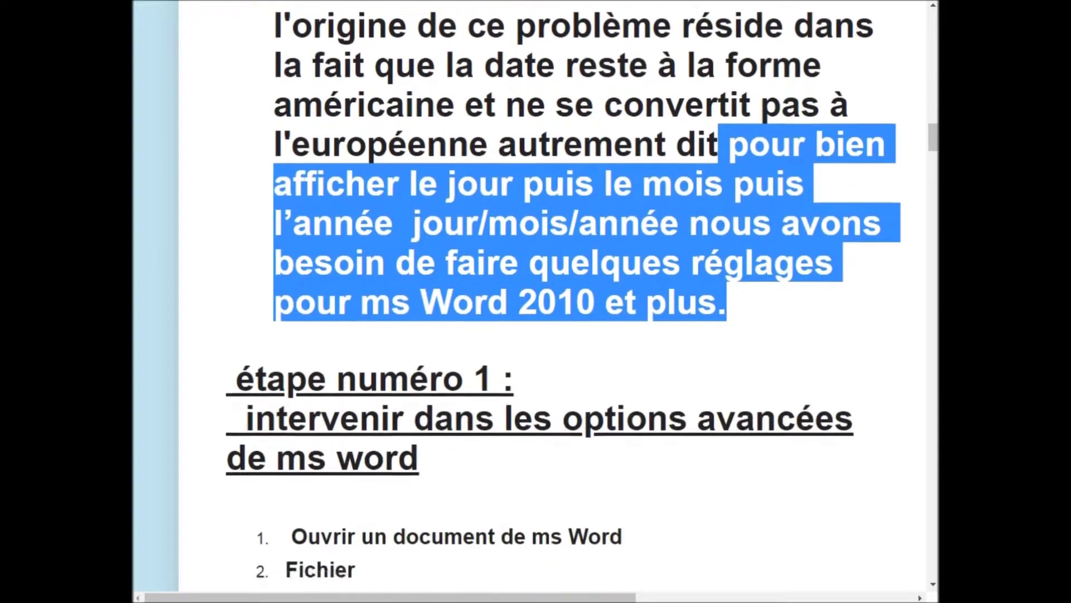
Emphasise step 1's heading and items: Fichier, Options, Options avancées, Dans générale, conversion confirmation.
{"action": "scroll", "coordinate": [535, 302], "scroll_direction": "down", "scroll_amount": 1}
{"action": "mouse_move", "coordinate": [234, 251]}
{"action": "left_mouse_down"}
{"action": "mouse_move", "coordinate": [474, 251]}
{"action": "mouse_move", "coordinate": [419, 332]}
{"action": "left_mouse_up"}
{"action": "left_click", "coordinate": [535, 369]}
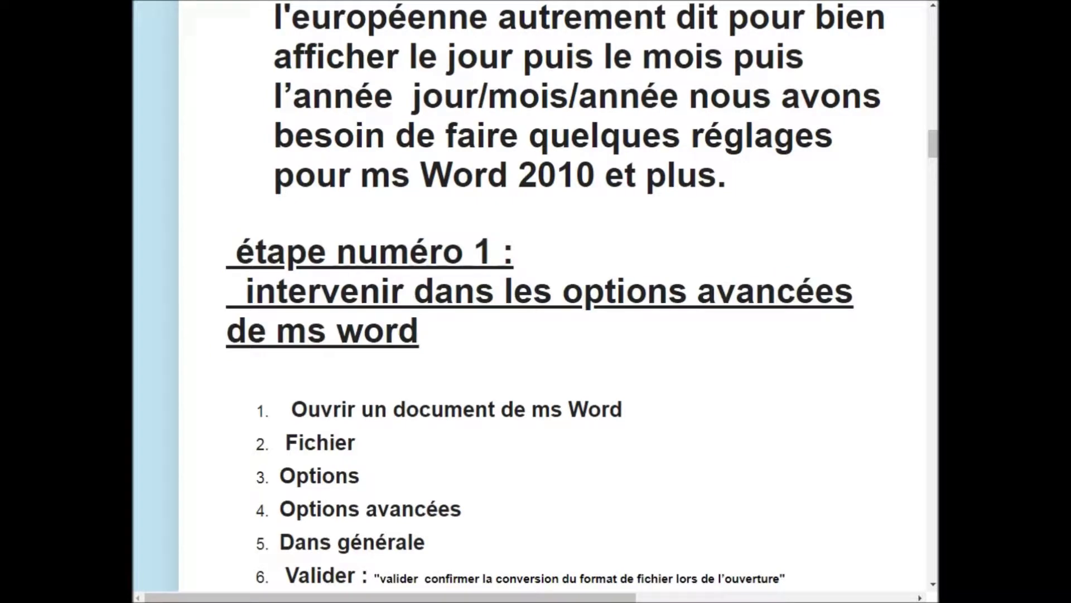
{"action": "scroll", "coordinate": [535, 302], "scroll_direction": "down", "scroll_amount": 1}
{"action": "left_click_drag", "start_coordinate": [291, 330], "coordinate": [629, 329]}
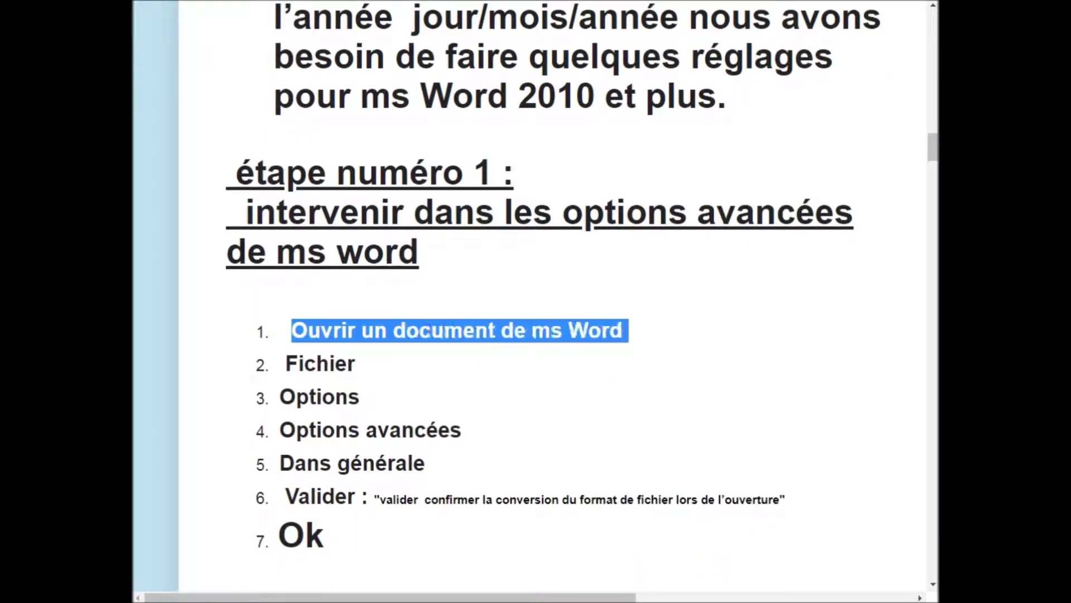
{"action": "left_click_drag", "start_coordinate": [285, 363], "coordinate": [355, 363]}
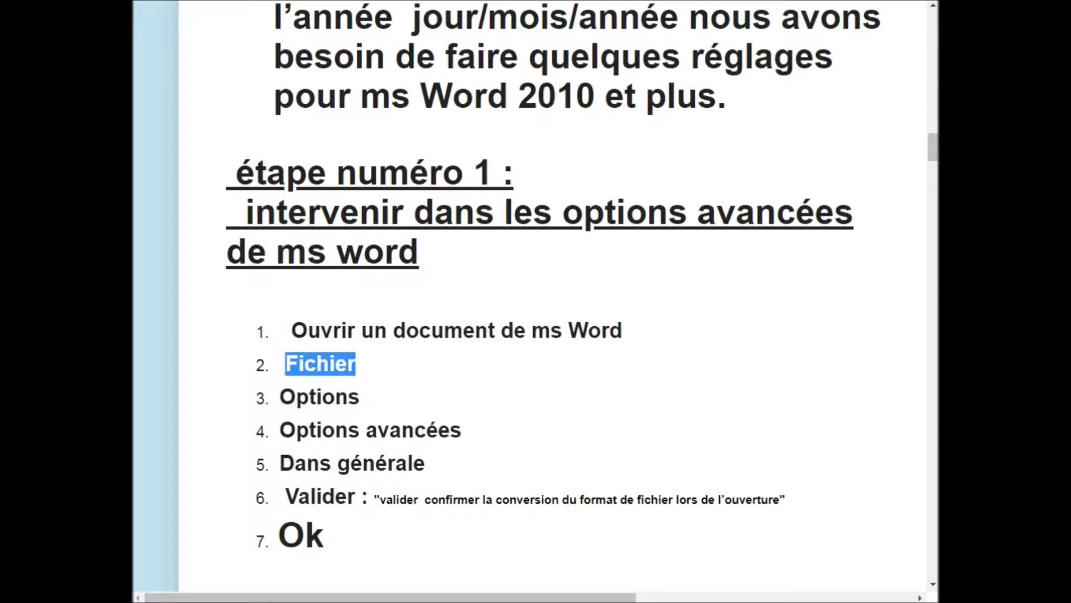
{"action": "left_click_drag", "start_coordinate": [280, 397], "coordinate": [360, 396]}
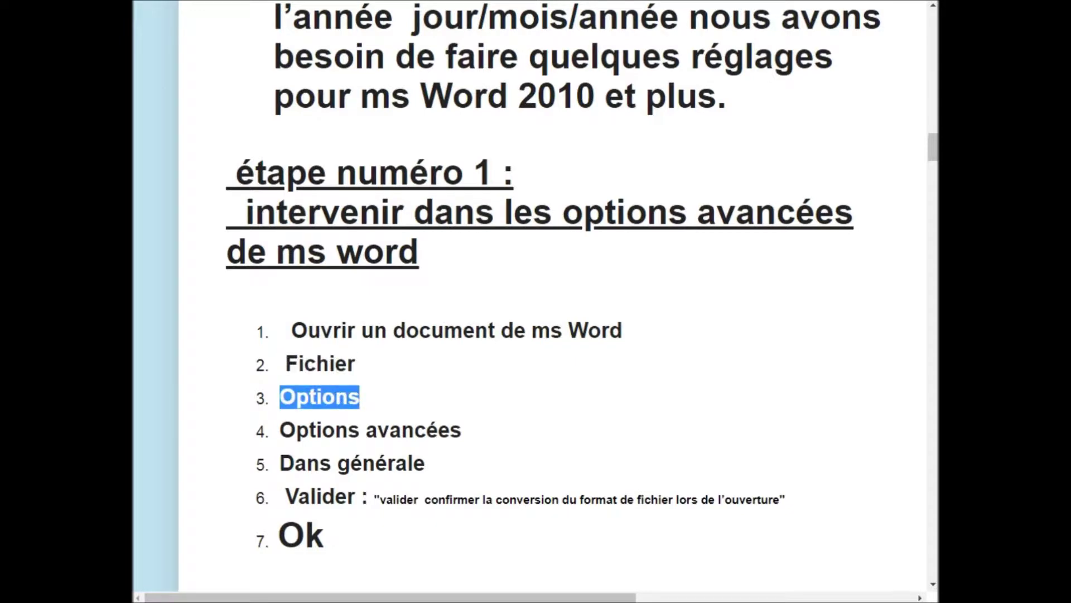
{"action": "left_click_drag", "start_coordinate": [274, 429], "coordinate": [463, 429]}
{"action": "left_click_drag", "start_coordinate": [280, 463], "coordinate": [425, 462]}
{"action": "left_click_drag", "start_coordinate": [285, 496], "coordinate": [788, 496]}
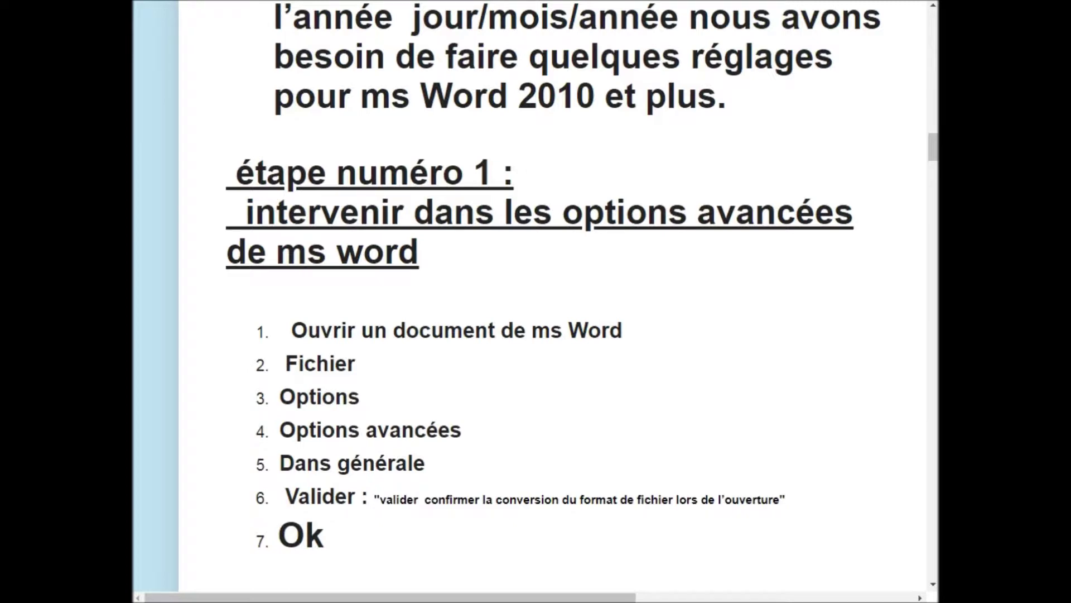
View the enlarged Word options screenshot, then scroll on toward 'étape numéro 2'.
{"action": "scroll", "coordinate": [536, 302], "scroll_direction": "down", "scroll_amount": 3}
{"action": "scroll", "coordinate": [536, 302], "scroll_direction": "down", "scroll_amount": 3}
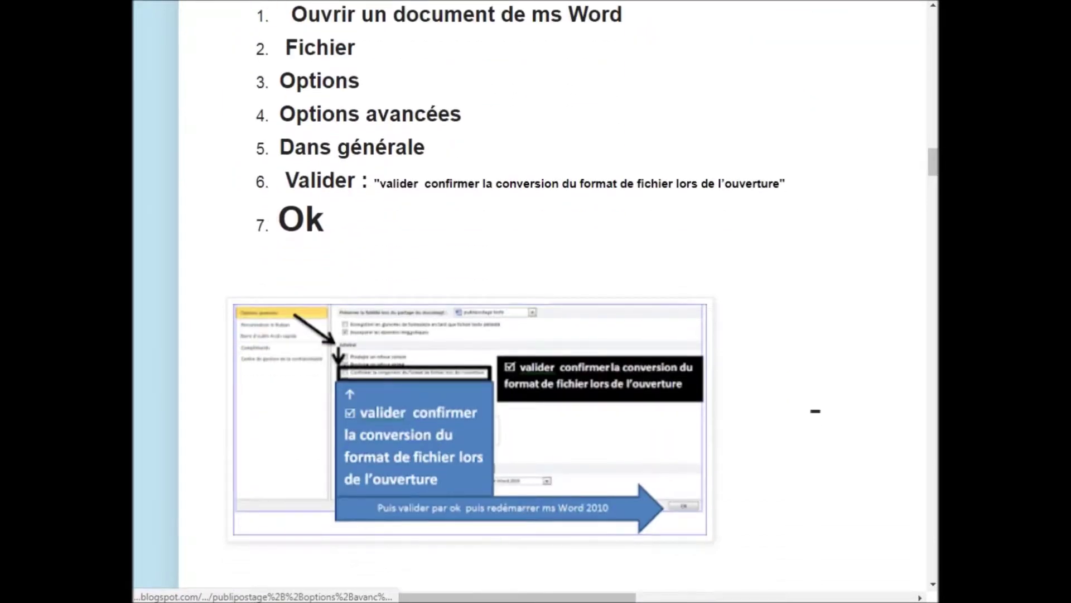
{"action": "left_click", "coordinate": [469, 418]}
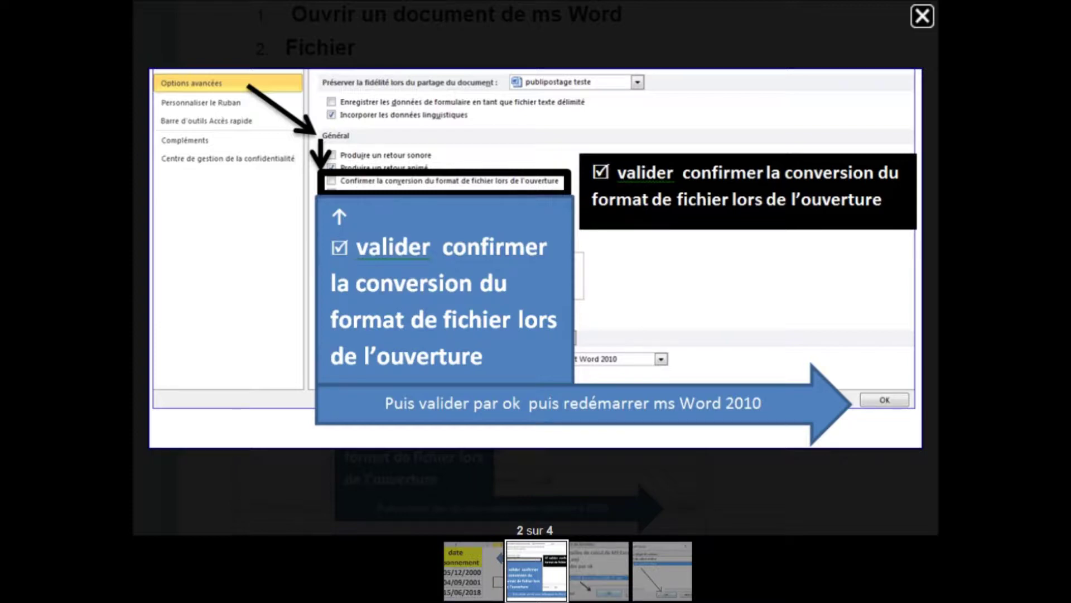
{"action": "key", "text": "Escape"}
{"action": "scroll", "coordinate": [536, 301], "scroll_direction": "down", "scroll_amount": 4}
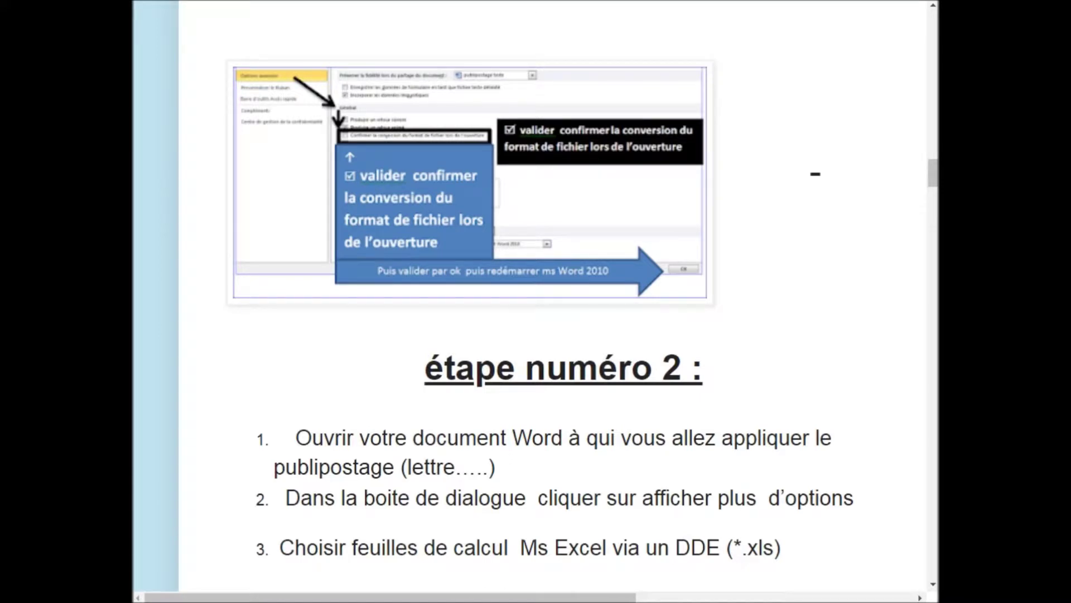
Emphasise step 2's instruction to open the letter, then scroll back up.
{"action": "mouse_move", "coordinate": [296, 438]}
{"action": "left_mouse_down"}
{"action": "mouse_move", "coordinate": [797, 498]}
{"action": "mouse_move", "coordinate": [496, 467]}
{"action": "left_mouse_up"}
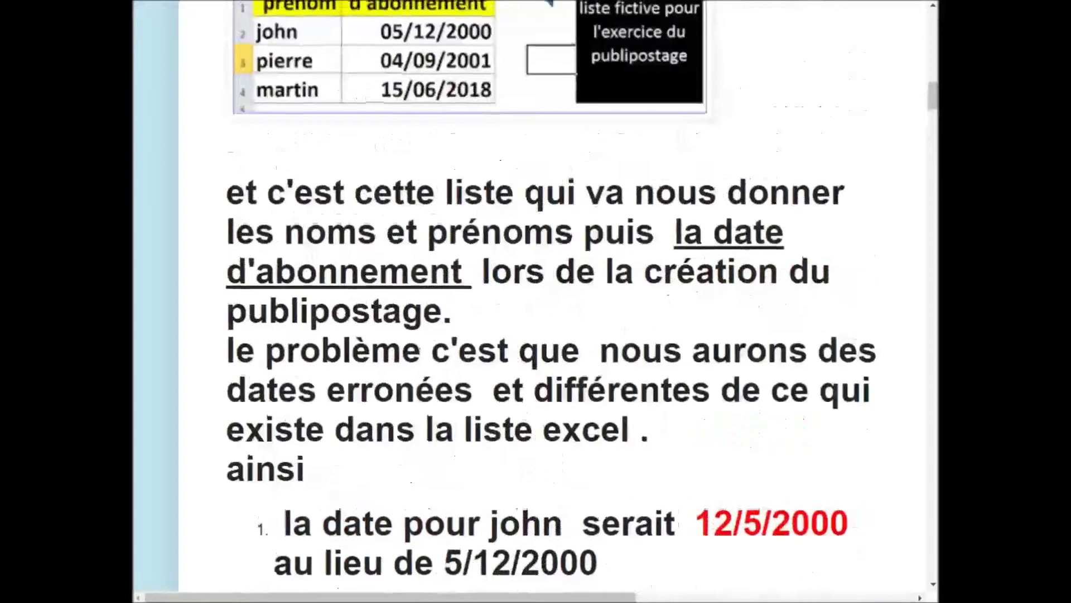
{"action": "scroll", "coordinate": [536, 301], "scroll_direction": "up", "scroll_amount": 4}
{"action": "scroll", "coordinate": [535, 302], "scroll_direction": "up", "scroll_amount": 5}
{"action": "scroll", "coordinate": [536, 301], "scroll_direction": "up", "scroll_amount": 2}
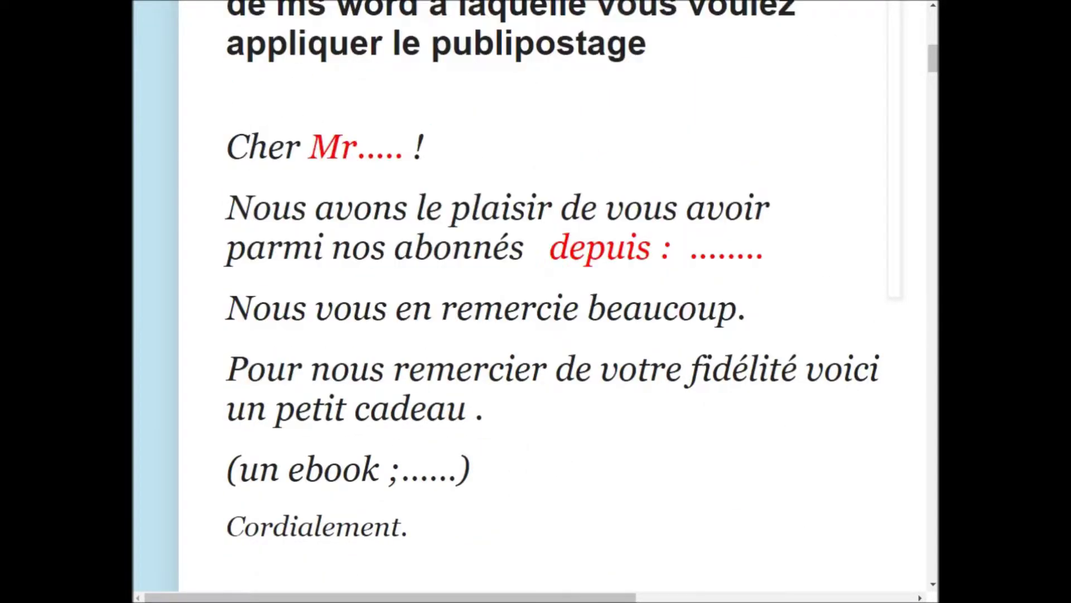
Select the sample 'Cher Mr' mail-merge letter text.
{"action": "left_click_drag", "start_coordinate": [226, 146], "coordinate": [470, 468]}
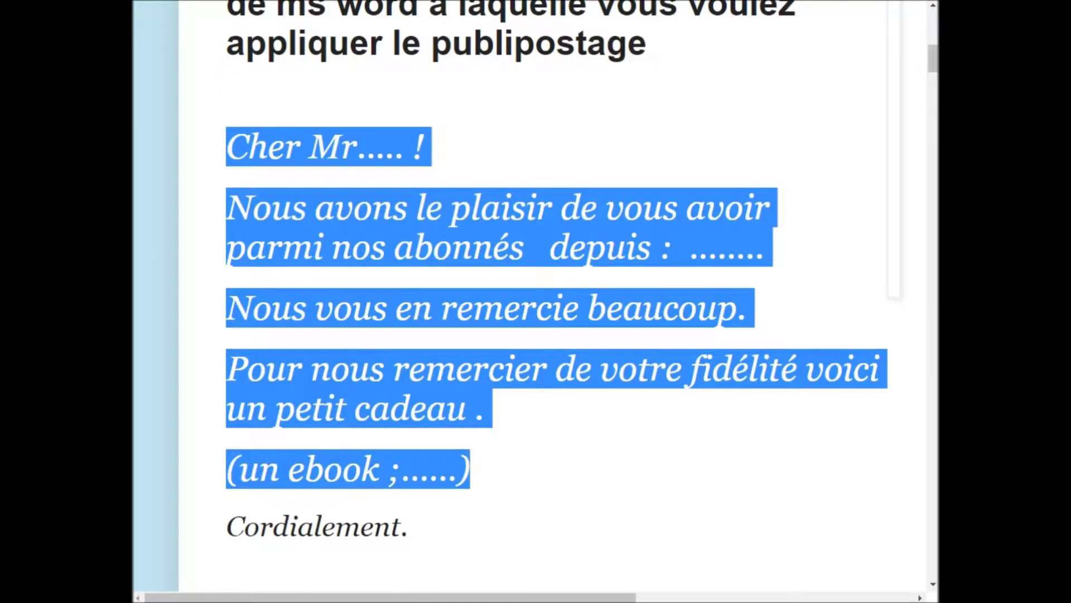
{"action": "scroll", "coordinate": [558, 296], "scroll_direction": "down", "scroll_amount": 5}
{"action": "scroll", "coordinate": [558, 296], "scroll_direction": "down", "scroll_amount": 5}
{"action": "scroll", "coordinate": [558, 296], "scroll_direction": "down", "scroll_amount": 5}
{"action": "scroll", "coordinate": [558, 296], "scroll_direction": "up", "scroll_amount": 5}
{"action": "scroll", "coordinate": [558, 296], "scroll_direction": "up", "scroll_amount": 3}
{"action": "scroll", "coordinate": [558, 295], "scroll_direction": "up", "scroll_amount": 2}
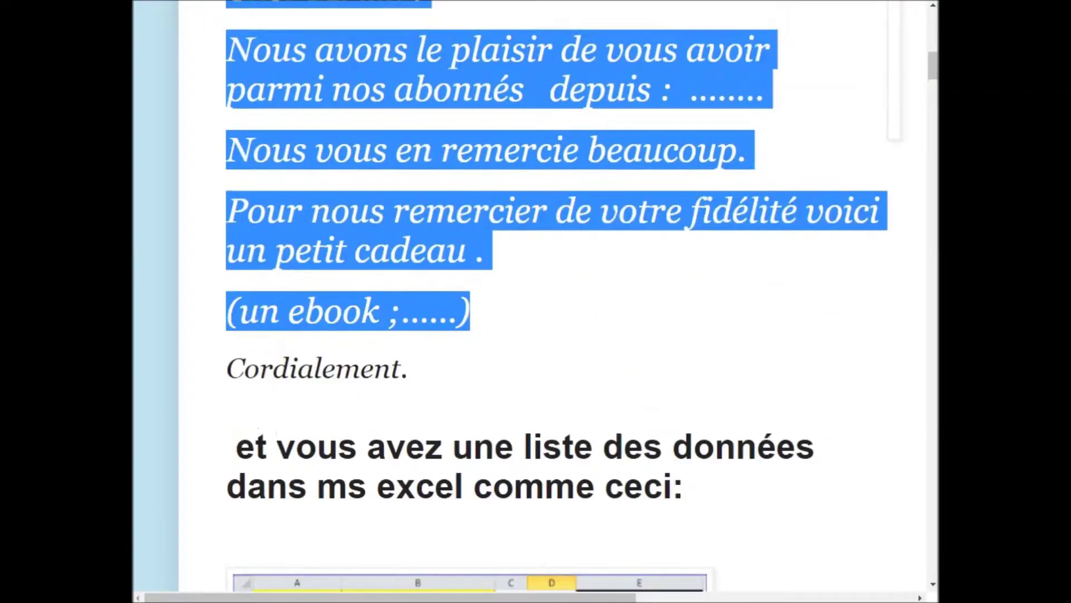
{"action": "mouse_move", "coordinate": [409, 368]}
{"action": "left_mouse_down"}
{"action": "mouse_move", "coordinate": [269, 22]}
{"action": "mouse_move", "coordinate": [226, 240]}
{"action": "left_mouse_up"}
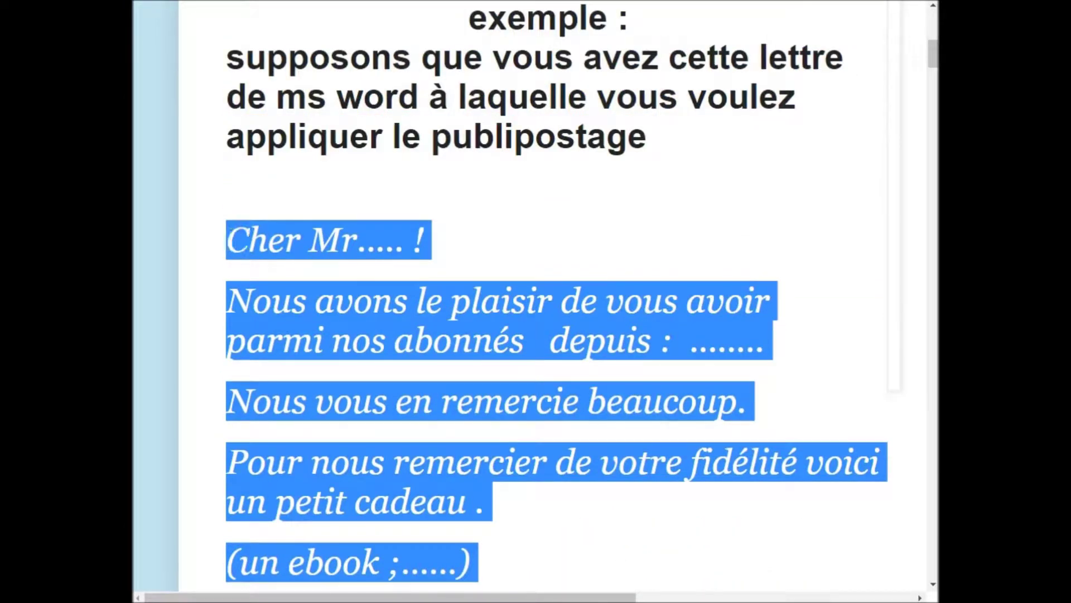
Scroll down to the Excel list of names and subscription dates.
{"action": "scroll", "coordinate": [558, 296], "scroll_direction": "down", "scroll_amount": 2}
{"action": "scroll", "coordinate": [558, 296], "scroll_direction": "down", "scroll_amount": 2}
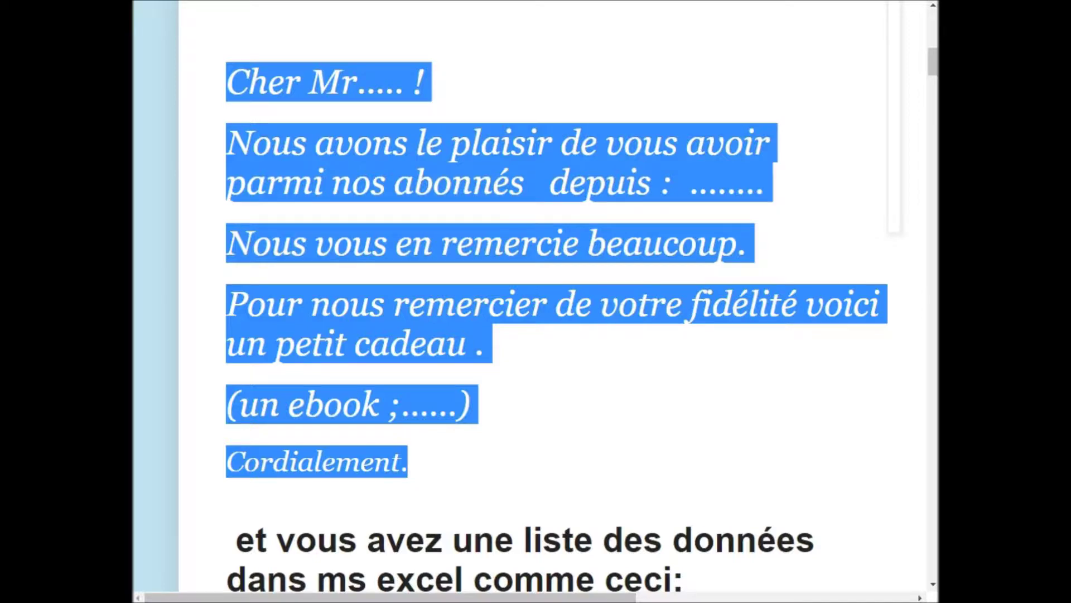
{"action": "scroll", "coordinate": [535, 301], "scroll_direction": "down", "scroll_amount": 4}
{"action": "scroll", "coordinate": [535, 301], "scroll_direction": "down", "scroll_amount": 4}
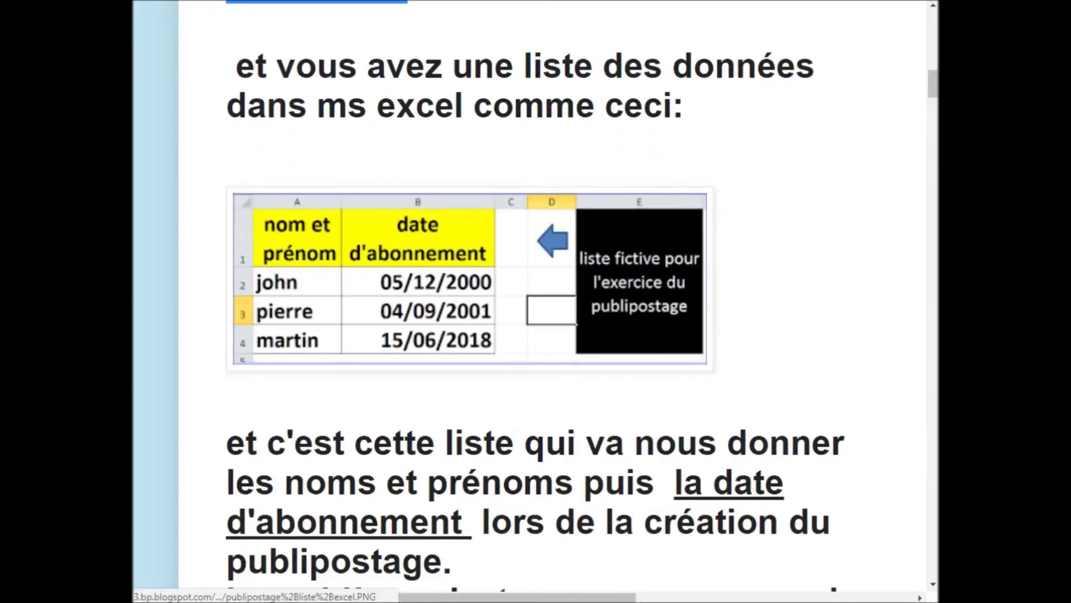
Scroll to 'étape numéro 2' and highlight its three instructions, ending with Excel via DDE (*.xls).
{"action": "scroll", "coordinate": [536, 301], "scroll_direction": "down", "scroll_amount": 4}
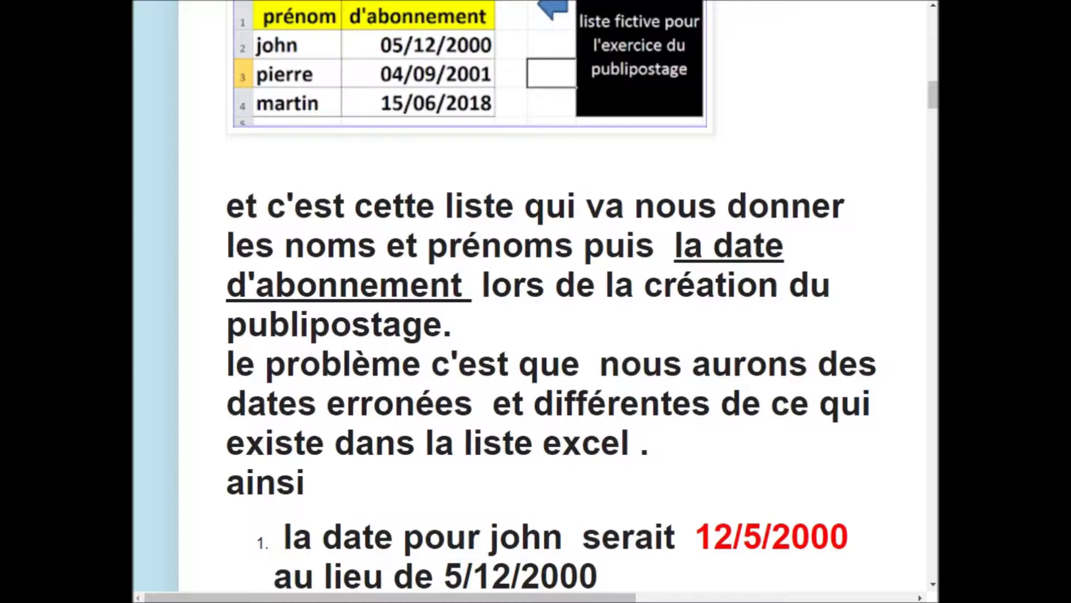
{"action": "scroll", "coordinate": [536, 301], "scroll_direction": "down", "scroll_amount": 3}
{"action": "scroll", "coordinate": [536, 301], "scroll_direction": "down", "scroll_amount": 5}
{"action": "scroll", "coordinate": [536, 301], "scroll_direction": "down", "scroll_amount": 5}
{"action": "scroll", "coordinate": [536, 301], "scroll_direction": "down", "scroll_amount": 4}
{"action": "scroll", "coordinate": [536, 301], "scroll_direction": "down", "scroll_amount": 4}
{"action": "scroll", "coordinate": [536, 301], "scroll_direction": "down", "scroll_amount": 3}
{"action": "scroll", "coordinate": [536, 301], "scroll_direction": "down", "scroll_amount": 1}
{"action": "scroll", "coordinate": [536, 301], "scroll_direction": "down", "scroll_amount": 2}
{"action": "scroll", "coordinate": [536, 302], "scroll_direction": "down", "scroll_amount": 1}
{"action": "scroll", "coordinate": [536, 301], "scroll_direction": "down", "scroll_amount": 2}
{"action": "scroll", "coordinate": [535, 302], "scroll_direction": "down", "scroll_amount": 1}
{"action": "mouse_move", "coordinate": [296, 215]}
{"action": "left_mouse_down"}
{"action": "mouse_move", "coordinate": [327, 276]}
{"action": "mouse_move", "coordinate": [603, 325]}
{"action": "mouse_move", "coordinate": [782, 326]}
{"action": "left_mouse_up"}
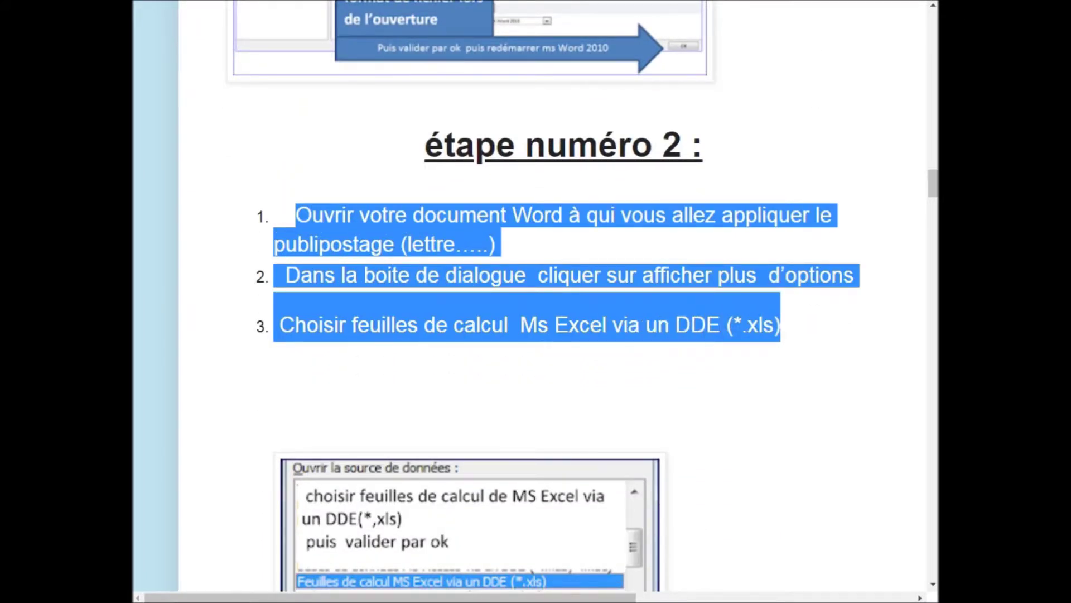
Highlight the phrase about showing more options in step 2.
{"action": "left_click", "coordinate": [782, 325]}
{"action": "left_click_drag", "start_coordinate": [617, 275], "coordinate": [832, 275]}
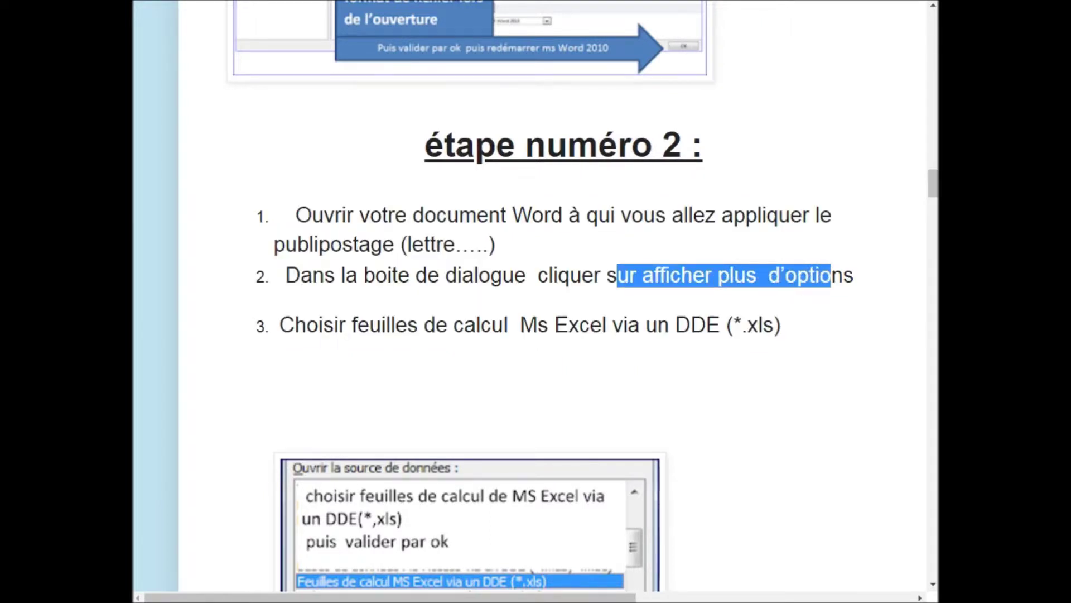
{"action": "left_click_drag", "start_coordinate": [600, 275], "coordinate": [854, 275]}
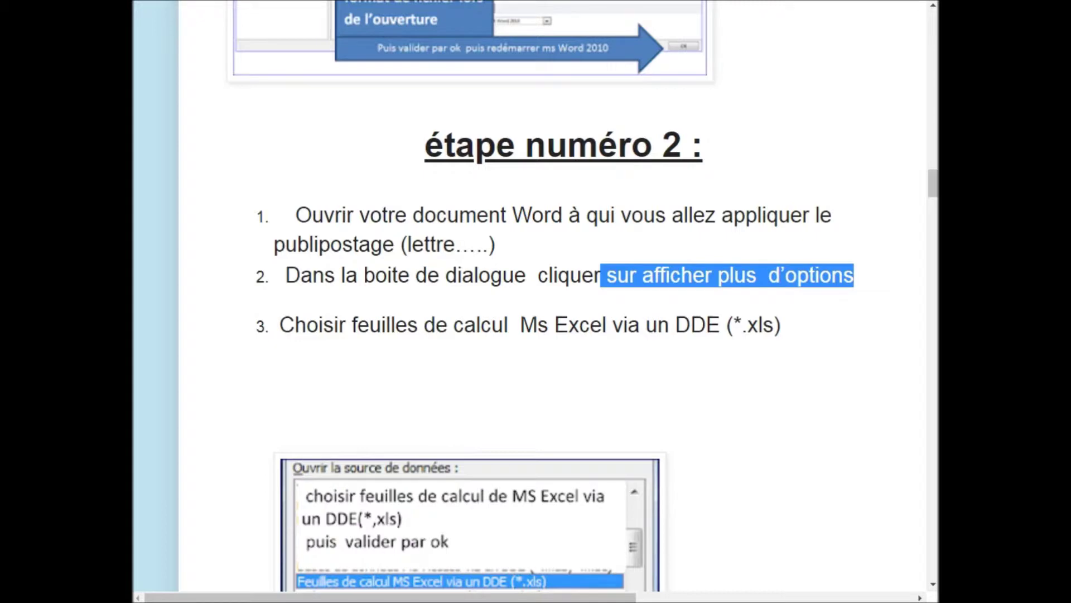
{"action": "scroll", "coordinate": [535, 301], "scroll_direction": "down", "scroll_amount": 3}
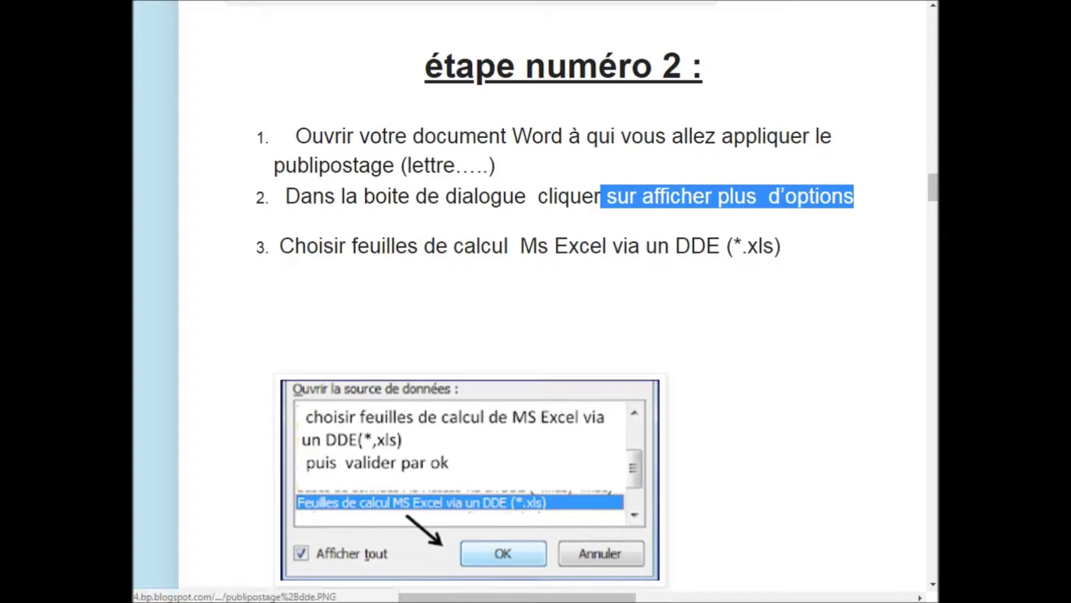
Highlight the Excel-via-DDE step, view the enlarged data-source screenshot, then reach Etape numéro 3.
{"action": "left_click_drag", "start_coordinate": [335, 246], "coordinate": [690, 246]}
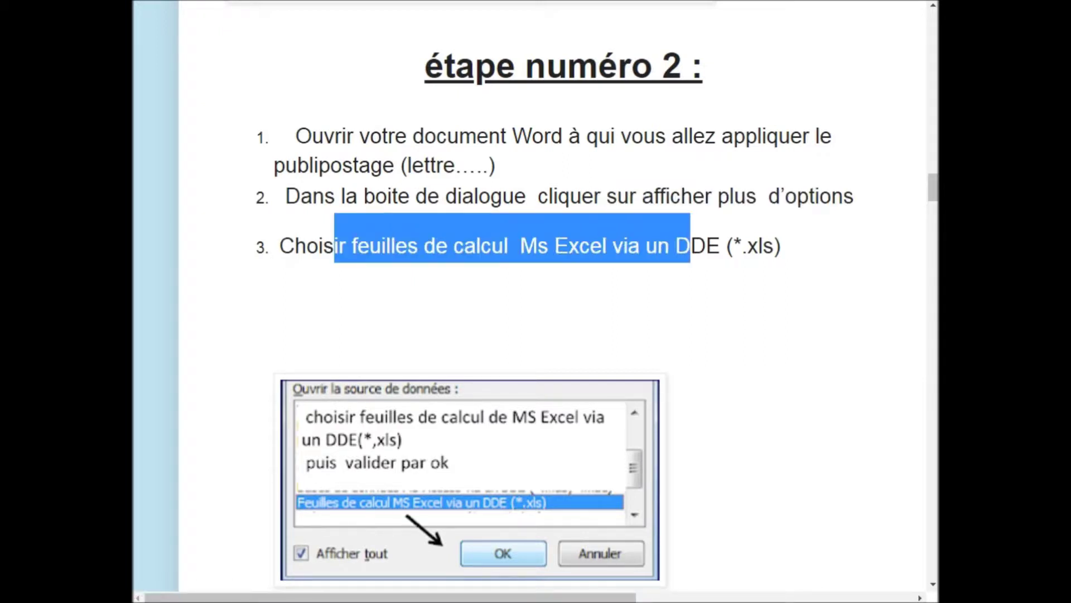
{"action": "left_click", "coordinate": [469, 480]}
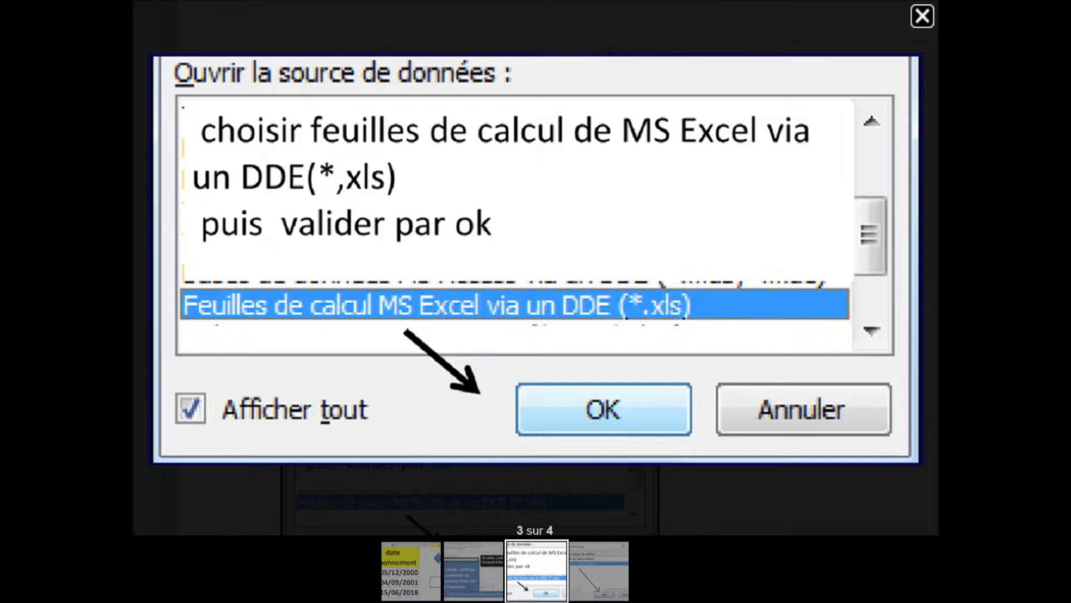
{"action": "key", "text": "Escape"}
{"action": "scroll", "coordinate": [536, 302], "scroll_direction": "down", "scroll_amount": 5}
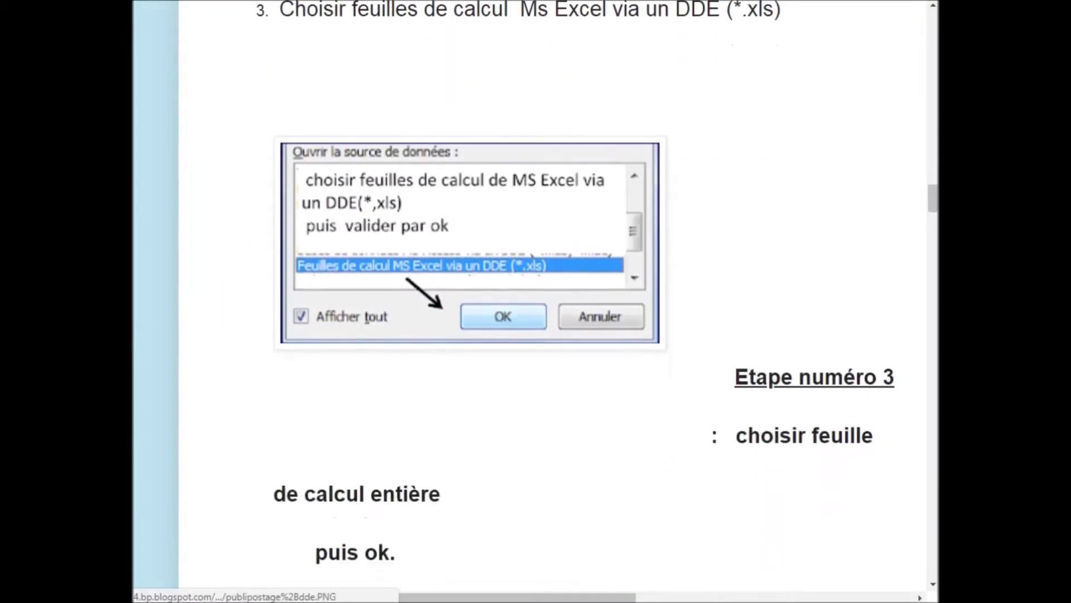
Highlight 'choisir feuille de calcul entière puis ok', view the Excel dialog enlarged, reach '12- Et voilà'.
{"action": "left_click_drag", "start_coordinate": [735, 297], "coordinate": [874, 357]}
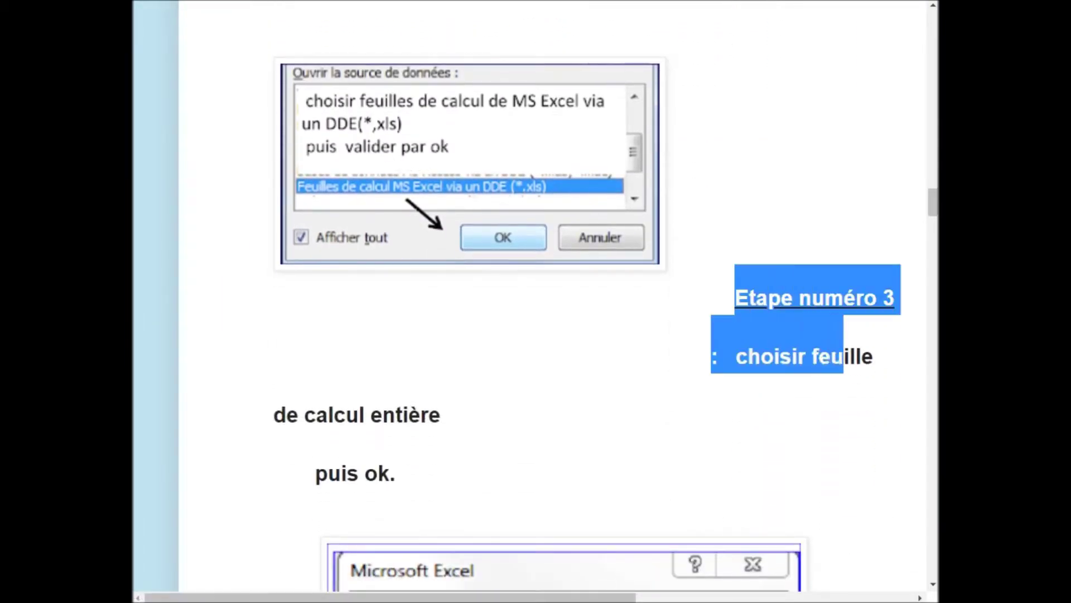
{"action": "scroll", "coordinate": [536, 301], "scroll_direction": "down", "scroll_amount": 2}
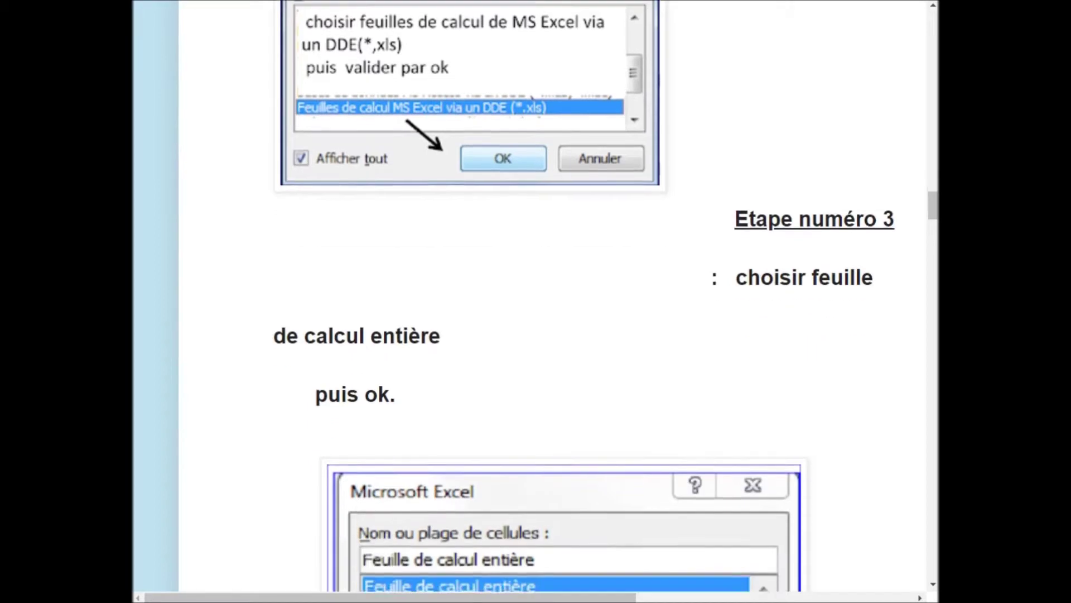
{"action": "scroll", "coordinate": [536, 301], "scroll_direction": "down", "scroll_amount": 2}
{"action": "left_click", "coordinate": [564, 485]}
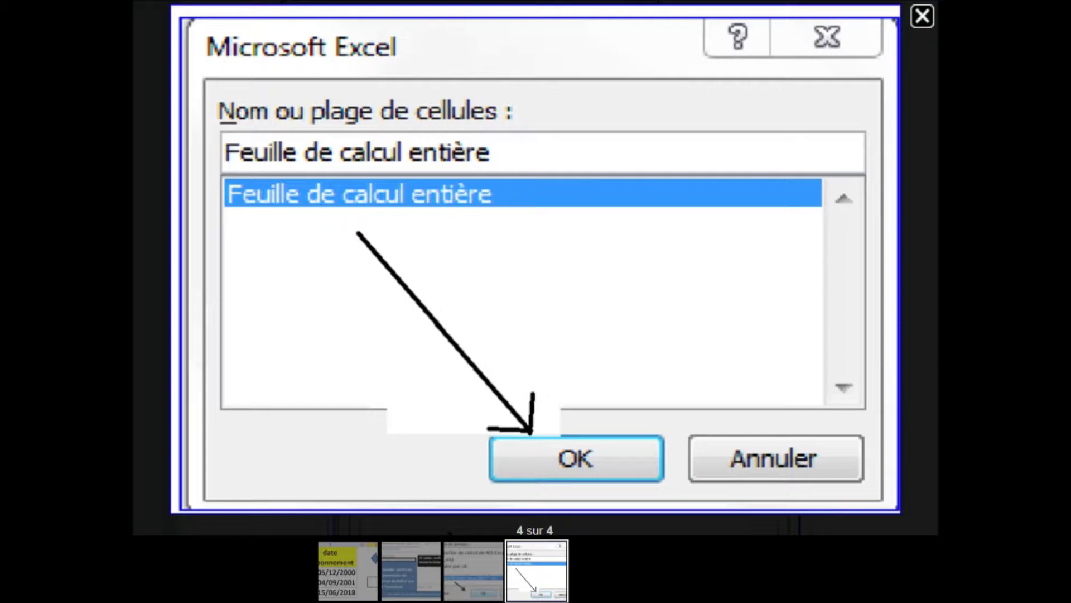
{"action": "key", "text": "Escape"}
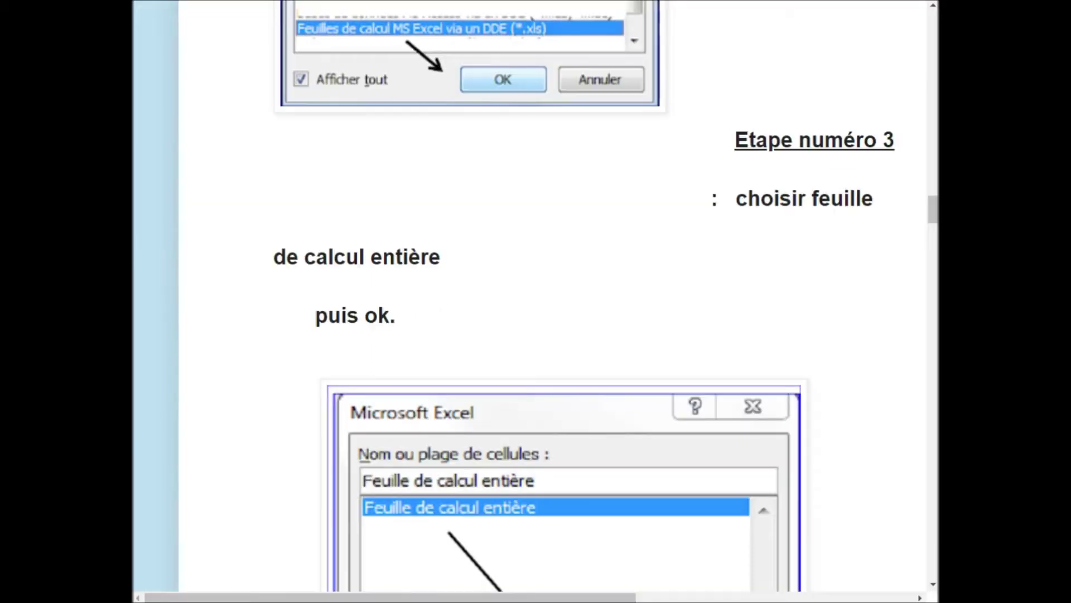
{"action": "scroll", "coordinate": [536, 302], "scroll_direction": "down", "scroll_amount": 4}
{"action": "scroll", "coordinate": [535, 302], "scroll_direction": "down", "scroll_amount": 4}
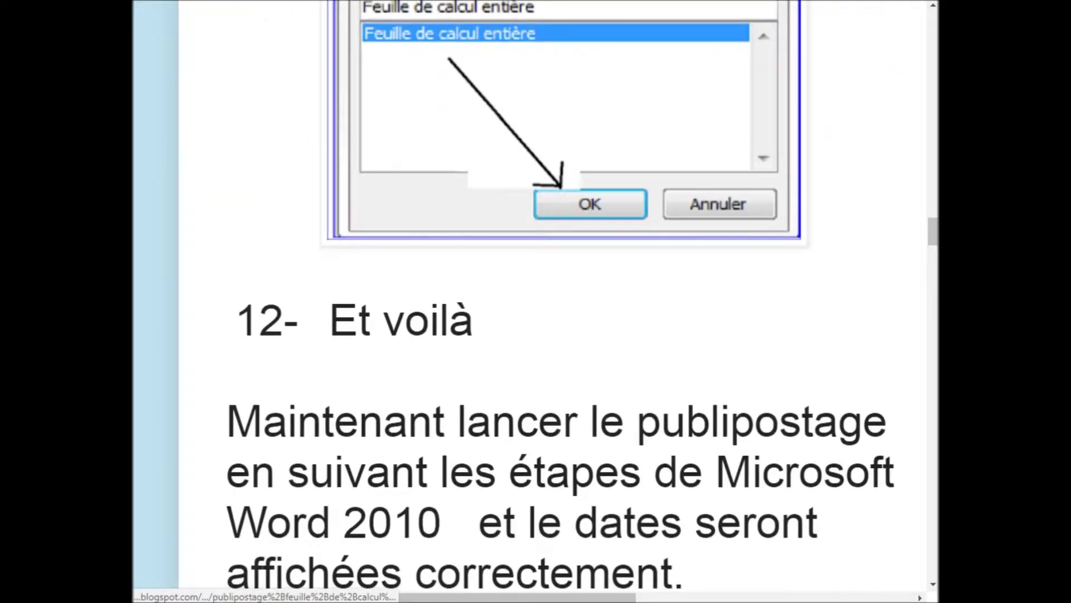
{"action": "left_click_drag", "start_coordinate": [475, 321], "coordinate": [329, 321]}
{"action": "left_click", "coordinate": [321, 320]}
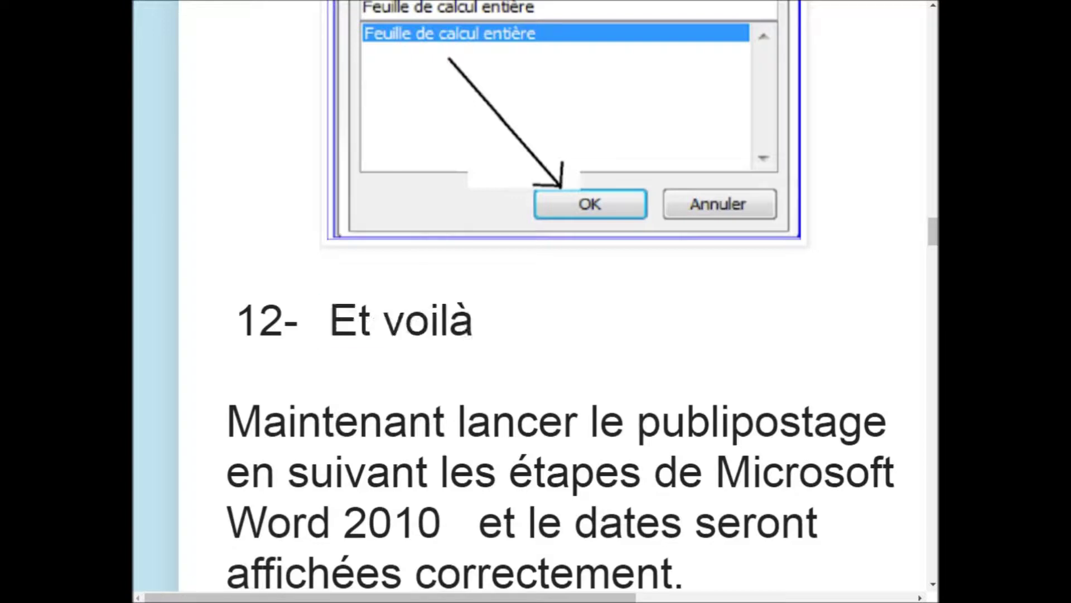
{"action": "scroll", "coordinate": [560, 296], "scroll_direction": "down", "scroll_amount": 1}
{"action": "scroll", "coordinate": [561, 296], "scroll_direction": "down", "scroll_amount": 1}
{"action": "left_click_drag", "start_coordinate": [468, 342], "coordinate": [801, 342]}
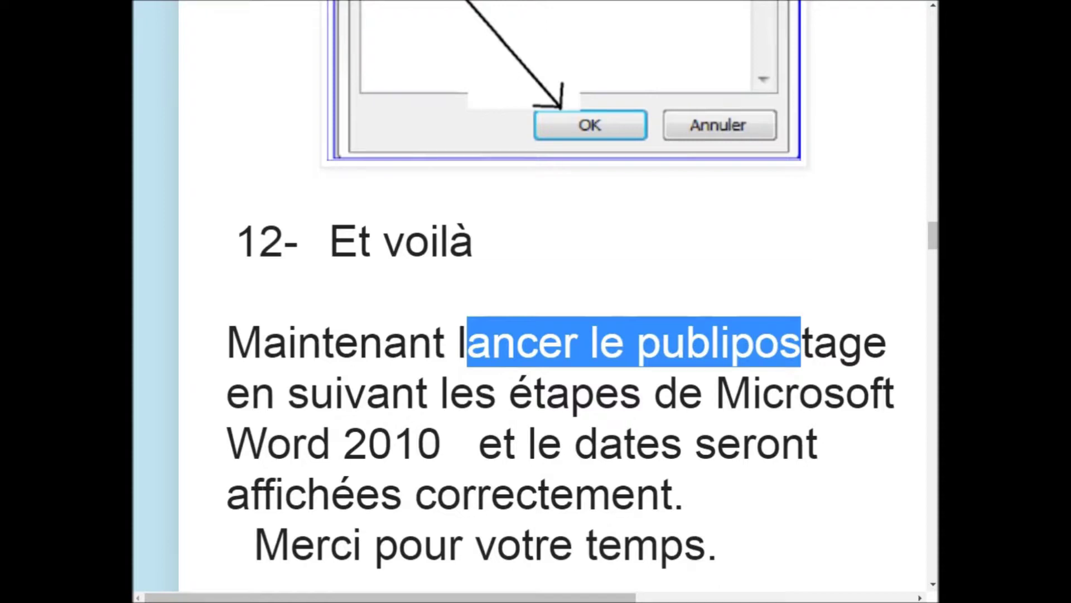
{"action": "mouse_move", "coordinate": [466, 444]}
{"action": "left_mouse_down"}
{"action": "mouse_move", "coordinate": [445, 443]}
{"action": "mouse_move", "coordinate": [451, 393]}
{"action": "left_mouse_up"}
{"action": "left_click", "coordinate": [451, 393]}
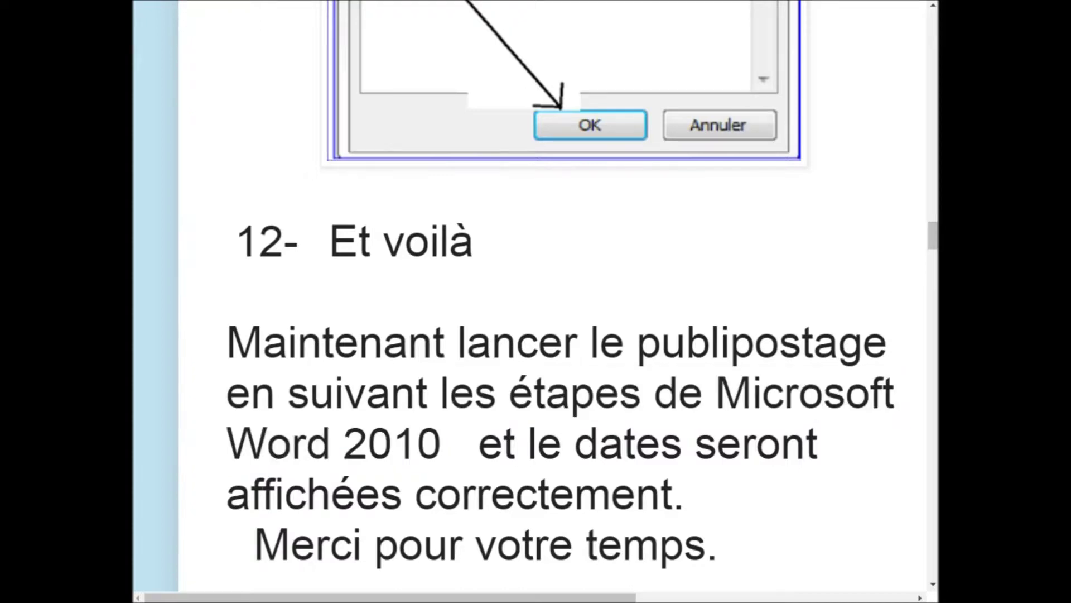
{"action": "scroll", "coordinate": [536, 301], "scroll_direction": "down", "scroll_amount": 2}
{"action": "mouse_move", "coordinate": [636, 415]}
{"action": "left_mouse_down"}
{"action": "mouse_move", "coordinate": [436, 416]}
{"action": "mouse_move", "coordinate": [685, 416]}
{"action": "left_mouse_up"}
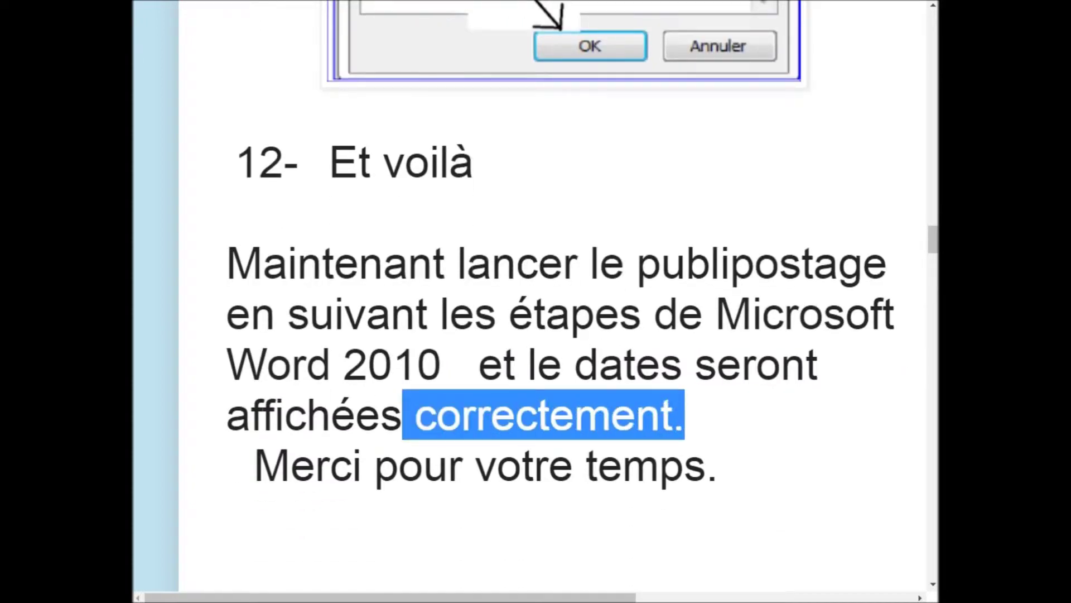
{"action": "left_click", "coordinate": [692, 415]}
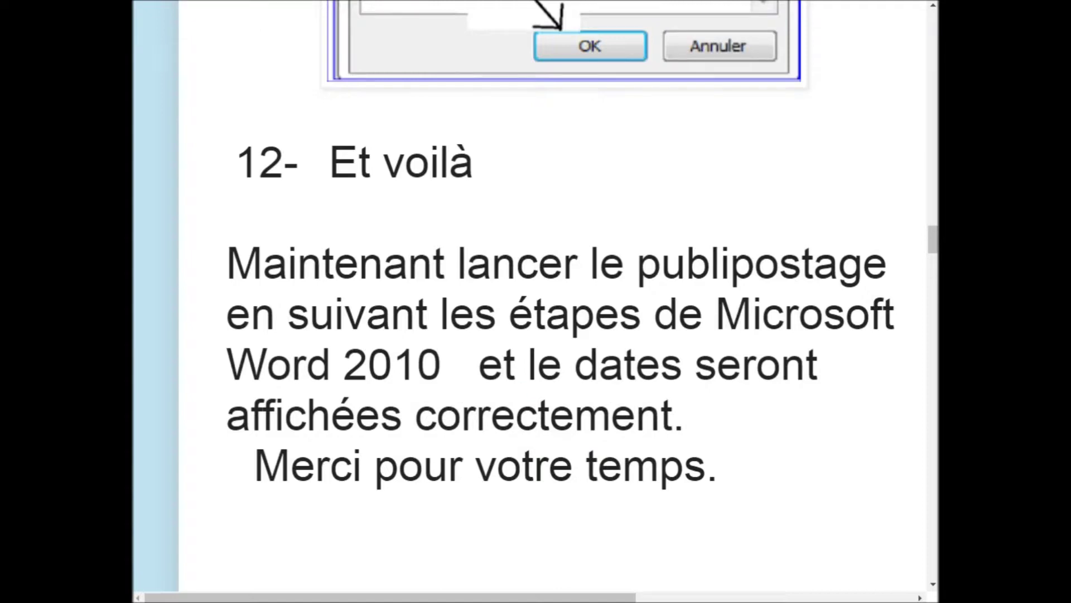
{"action": "scroll", "coordinate": [536, 301], "scroll_direction": "down", "scroll_amount": 2}
{"action": "scroll", "coordinate": [535, 301], "scroll_direction": "down", "scroll_amount": 3}
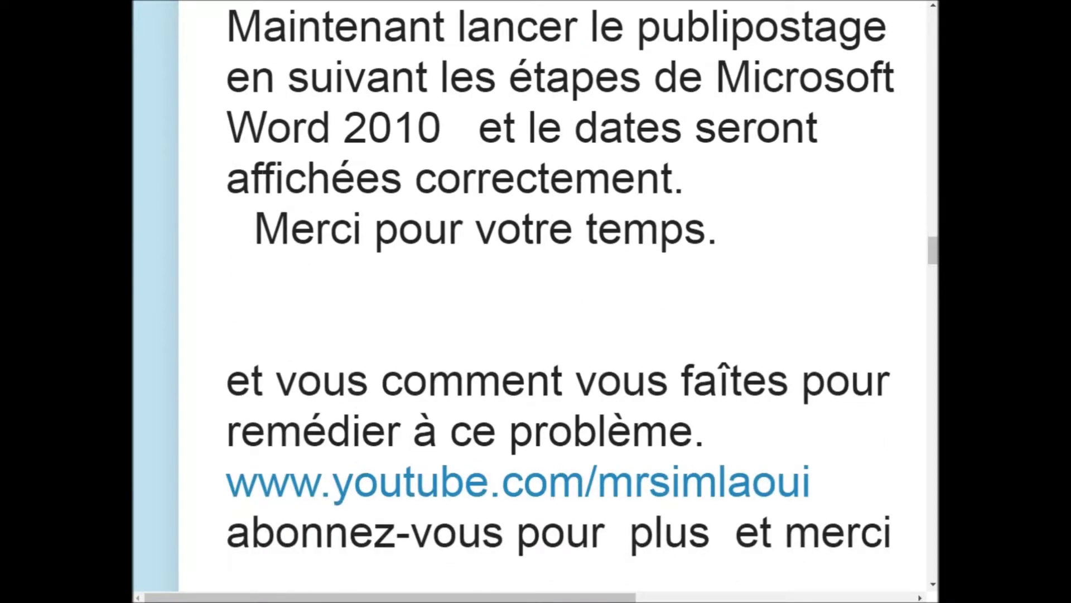
{"action": "mouse_move", "coordinate": [226, 380]}
{"action": "left_mouse_down"}
{"action": "mouse_move", "coordinate": [596, 430]}
{"action": "mouse_move", "coordinate": [706, 430]}
{"action": "left_mouse_up"}
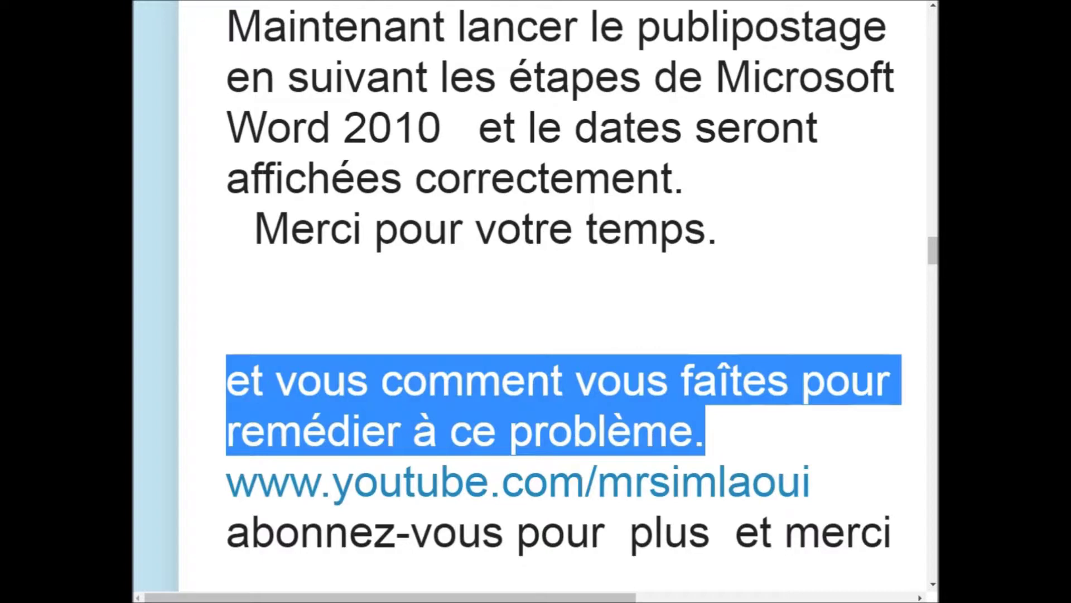
{"action": "left_click", "coordinate": [706, 430]}
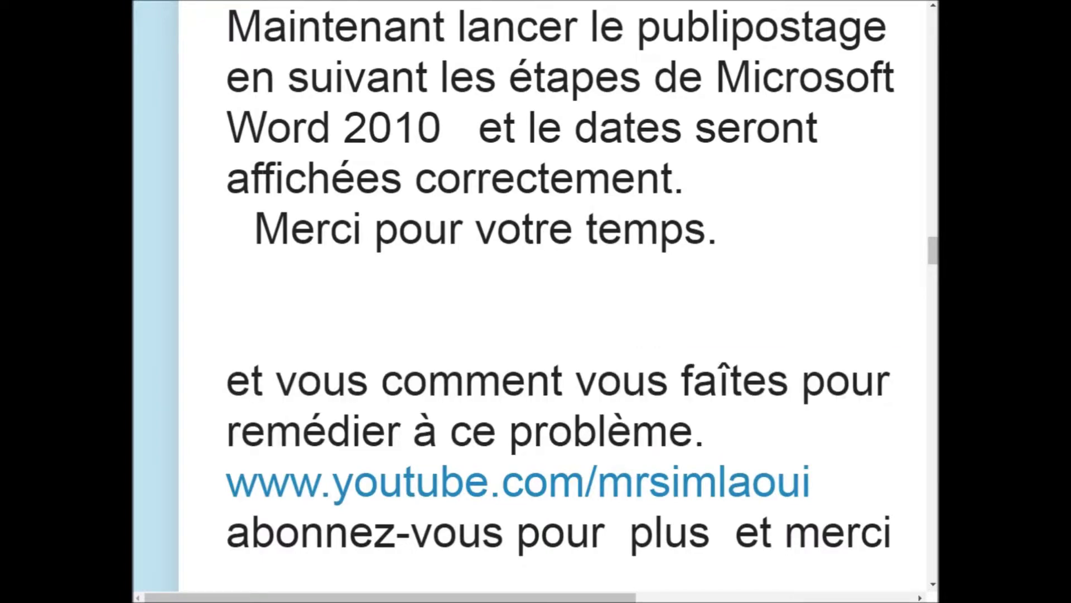
{"action": "scroll", "coordinate": [536, 301], "scroll_direction": "down", "scroll_amount": 3}
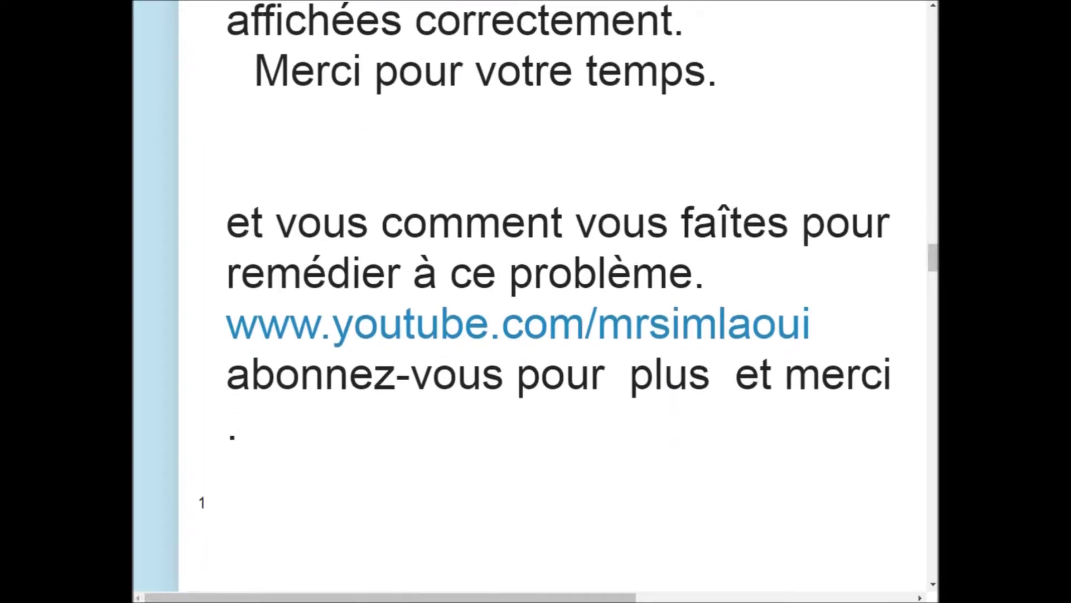
{"action": "left_click_drag", "start_coordinate": [227, 374], "coordinate": [884, 374]}
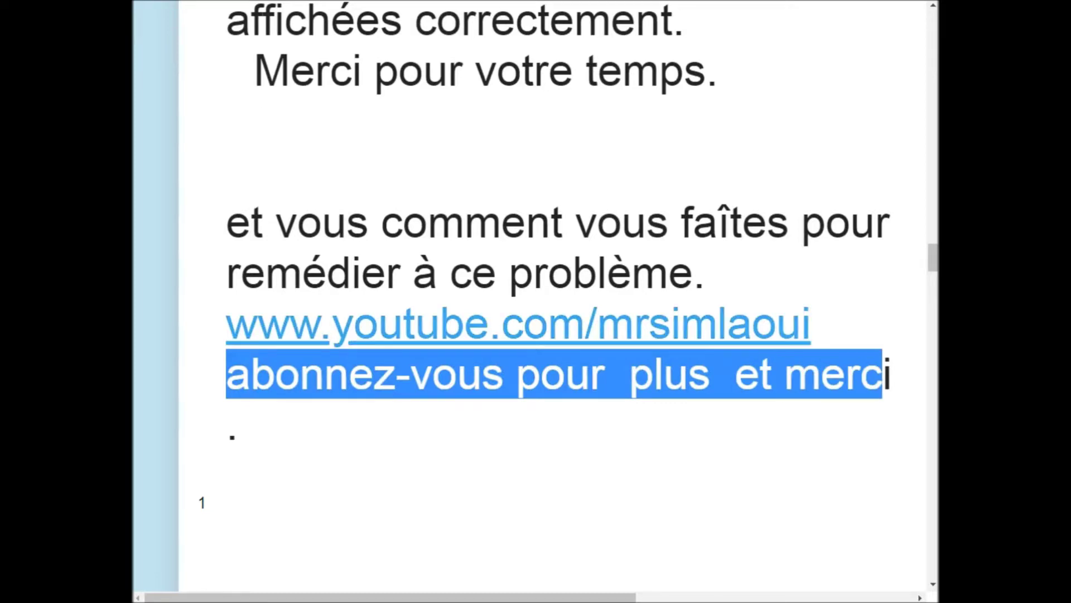
{"action": "left_click", "coordinate": [884, 374]}
{"action": "scroll", "coordinate": [536, 301], "scroll_direction": "up", "scroll_amount": 3}
{"action": "scroll", "coordinate": [536, 302], "scroll_direction": "up", "scroll_amount": 5}
{"action": "scroll", "coordinate": [536, 301], "scroll_direction": "down", "scroll_amount": 5}
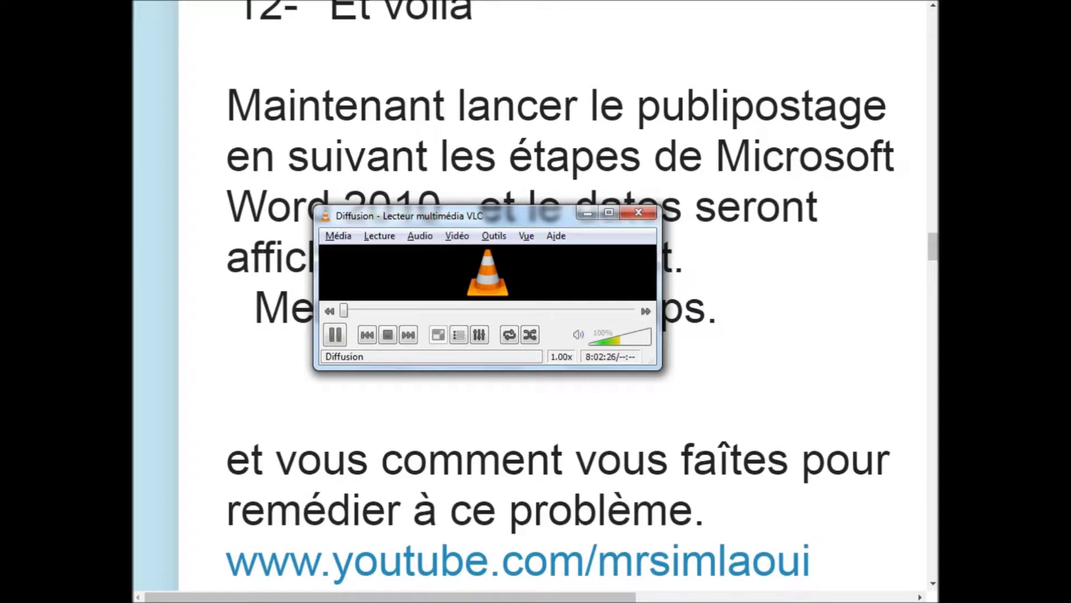
{"action": "key", "text": "alt+Tab"}
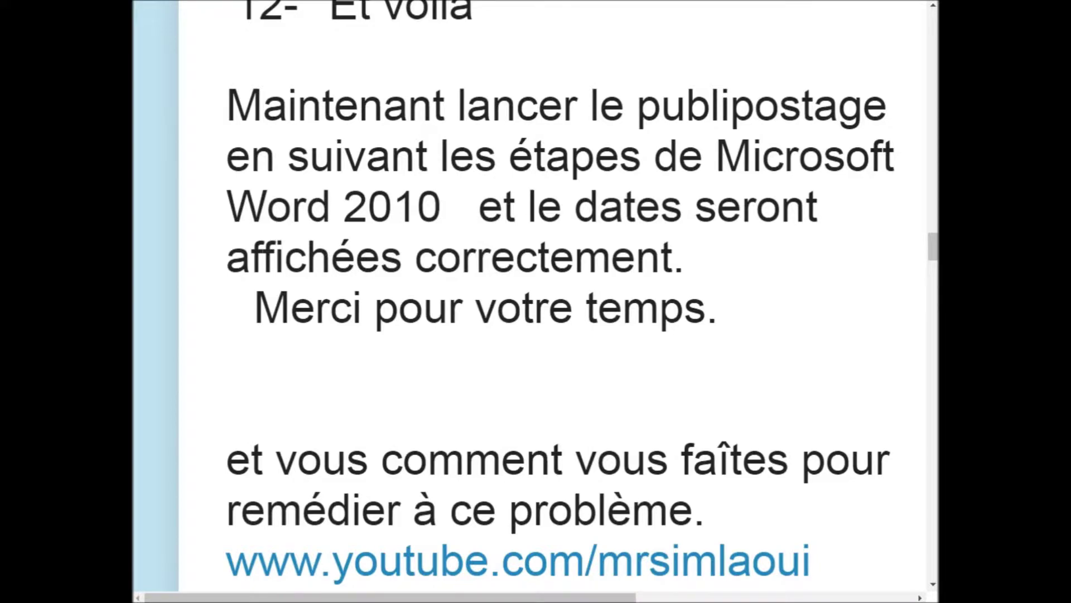
{"action": "scroll", "coordinate": [536, 301], "scroll_direction": "up", "scroll_amount": 5}
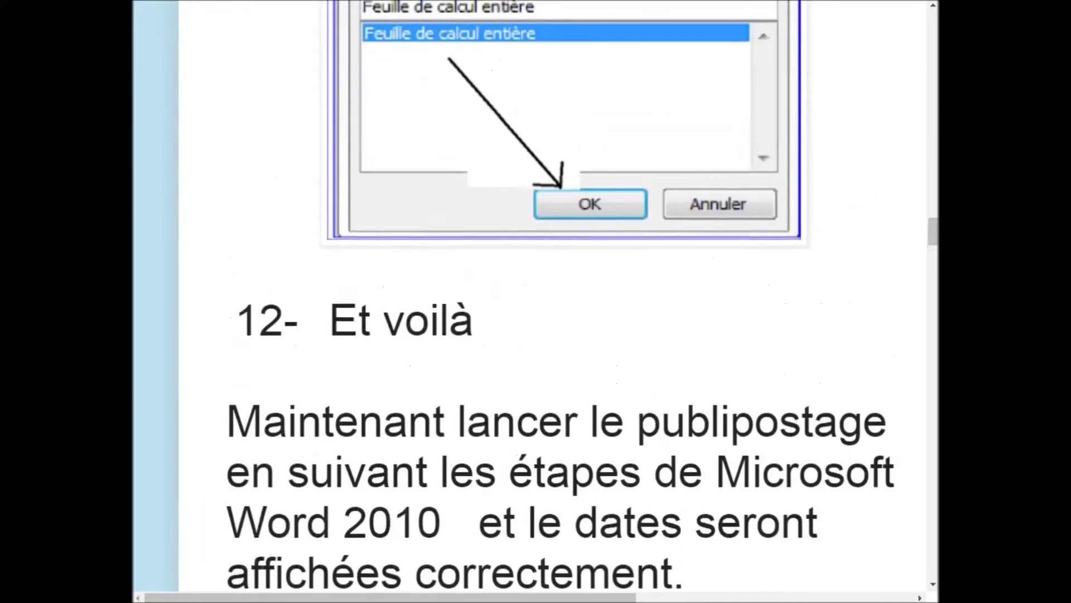
Scroll up, reopen the data-source dialog screenshot enlarged, then close it.
{"action": "scroll", "coordinate": [536, 301], "scroll_direction": "up", "scroll_amount": 2}
{"action": "scroll", "coordinate": [535, 301], "scroll_direction": "up", "scroll_amount": 3}
{"action": "scroll", "coordinate": [536, 301], "scroll_direction": "up", "scroll_amount": 5}
{"action": "scroll", "coordinate": [536, 301], "scroll_direction": "up", "scroll_amount": 3}
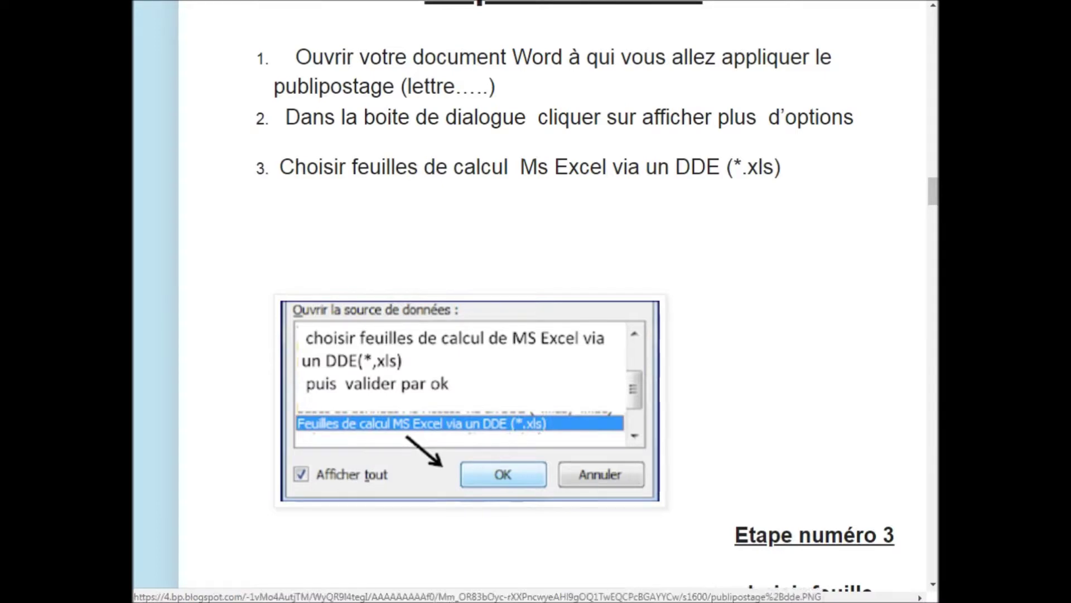
{"action": "left_click", "coordinate": [471, 399]}
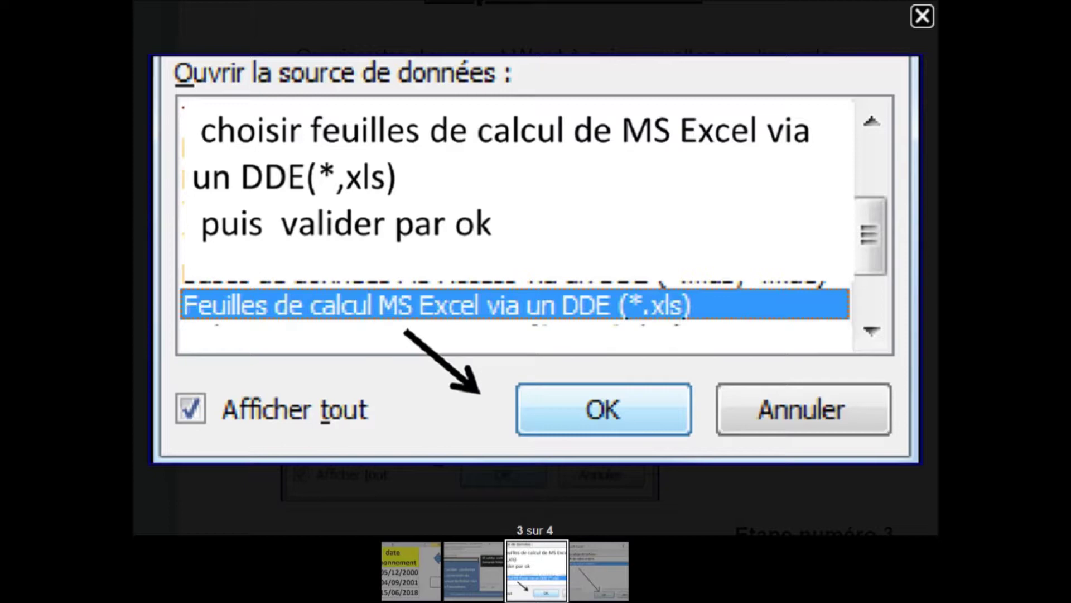
{"action": "key", "text": "Escape"}
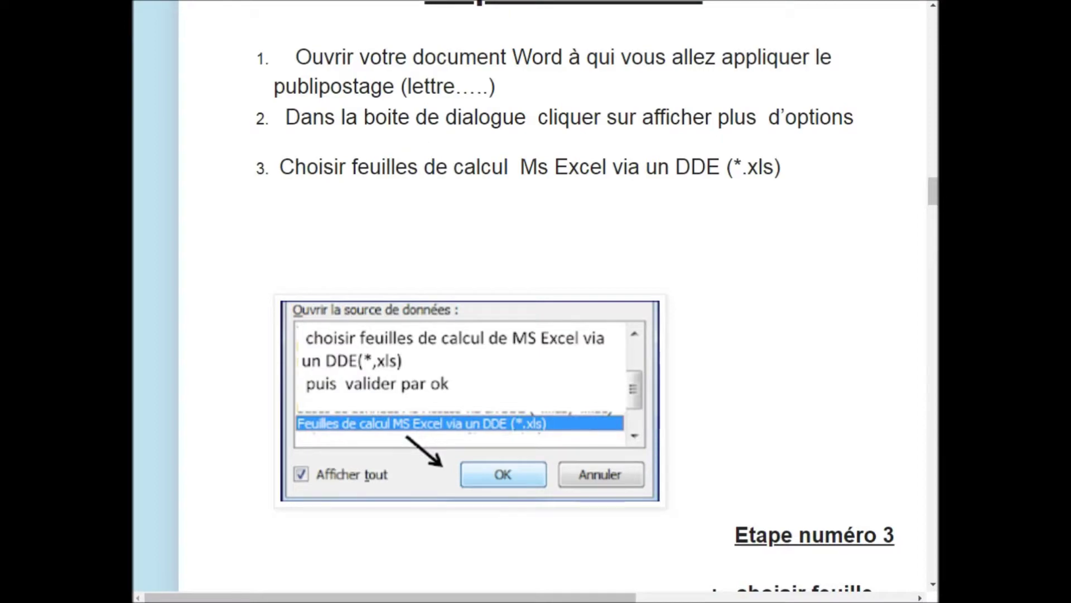
Scroll up to the 'et vous avez une liste des données' Excel list paragraph.
{"action": "scroll", "coordinate": [536, 301], "scroll_direction": "up", "scroll_amount": 4}
{"action": "scroll", "coordinate": [536, 301], "scroll_direction": "up", "scroll_amount": 5}
{"action": "scroll", "coordinate": [536, 302], "scroll_direction": "up", "scroll_amount": 2}
{"action": "scroll", "coordinate": [536, 301], "scroll_direction": "up", "scroll_amount": 9}
{"action": "scroll", "coordinate": [536, 302], "scroll_direction": "up", "scroll_amount": 5}
{"action": "scroll", "coordinate": [536, 301], "scroll_direction": "up", "scroll_amount": 3}
{"action": "scroll", "coordinate": [536, 301], "scroll_direction": "up", "scroll_amount": 3}
{"action": "scroll", "coordinate": [535, 301], "scroll_direction": "up", "scroll_amount": 5}
{"action": "scroll", "coordinate": [536, 301], "scroll_direction": "up", "scroll_amount": 3}
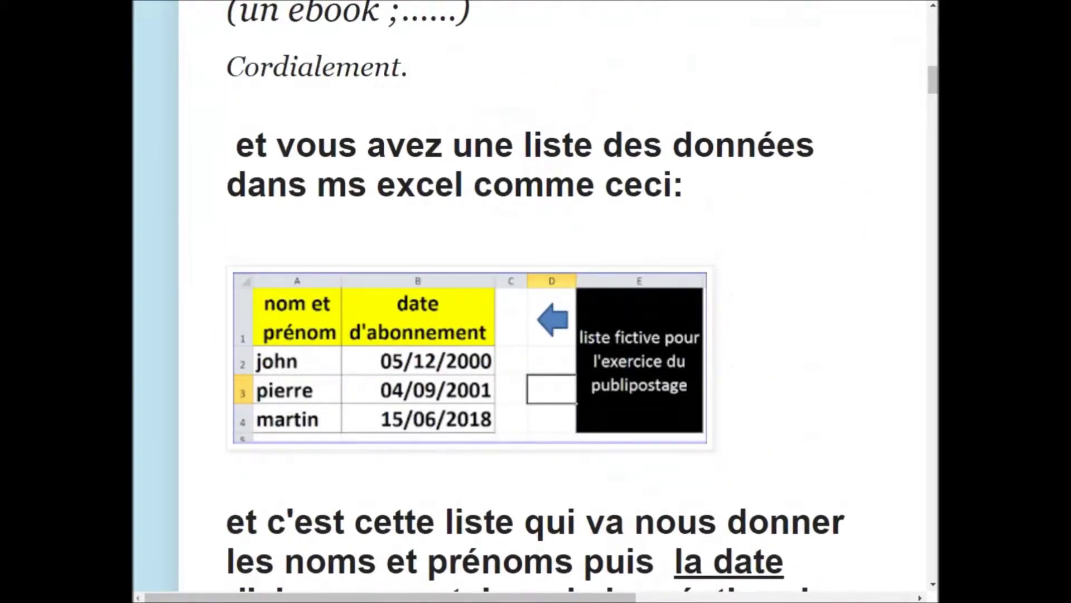
View the Excel table image enlarged, then move down to the wrong-dates list (12/5/2000 instead of 5/12/2000).
{"action": "scroll", "coordinate": [535, 301], "scroll_direction": "down", "scroll_amount": 1}
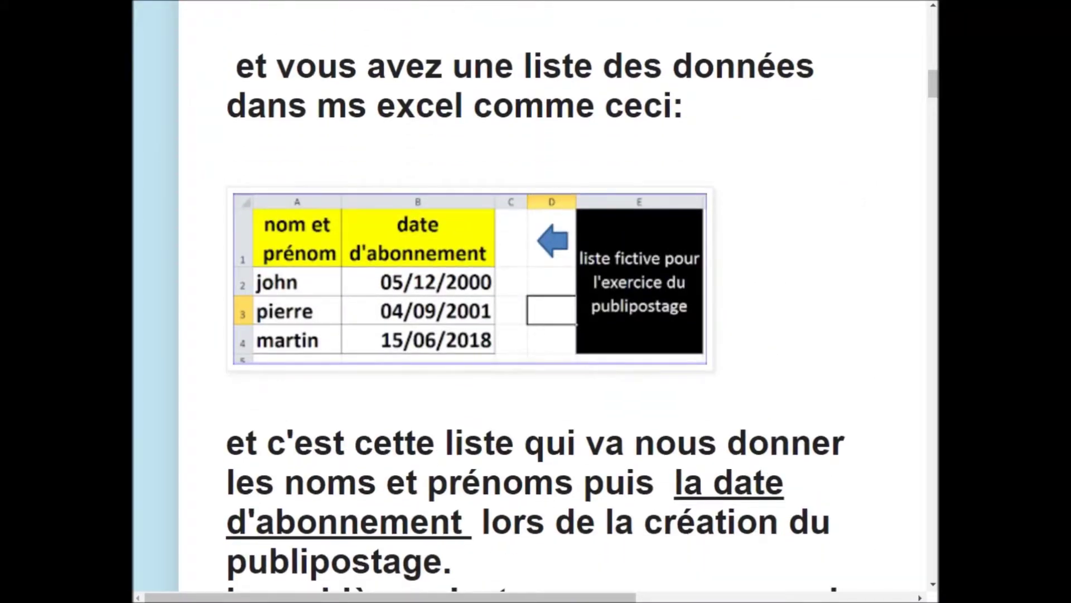
{"action": "left_click", "coordinate": [469, 279]}
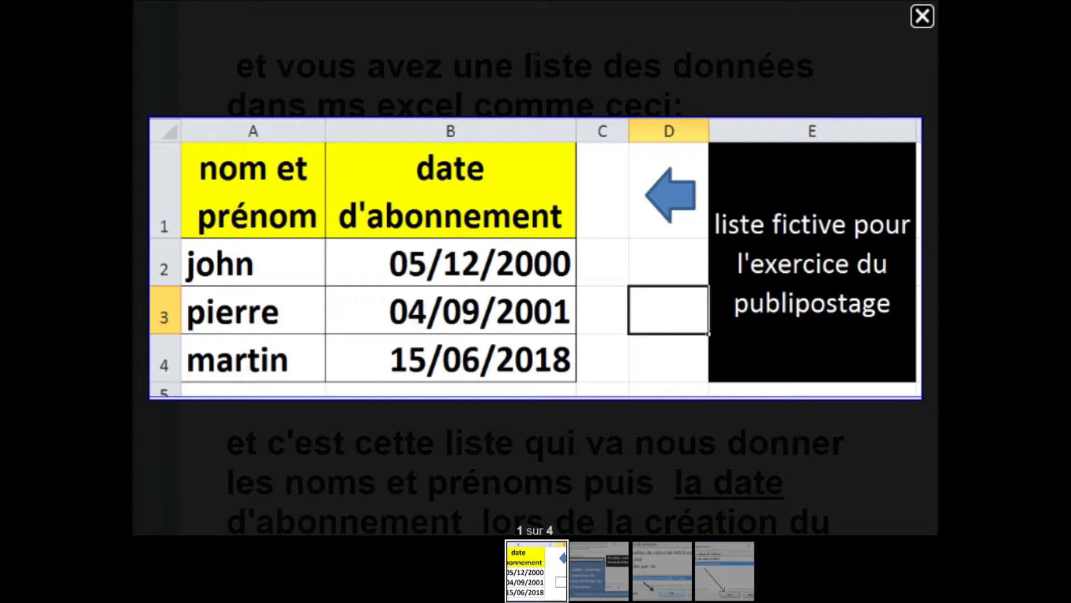
{"action": "key", "text": "Escape"}
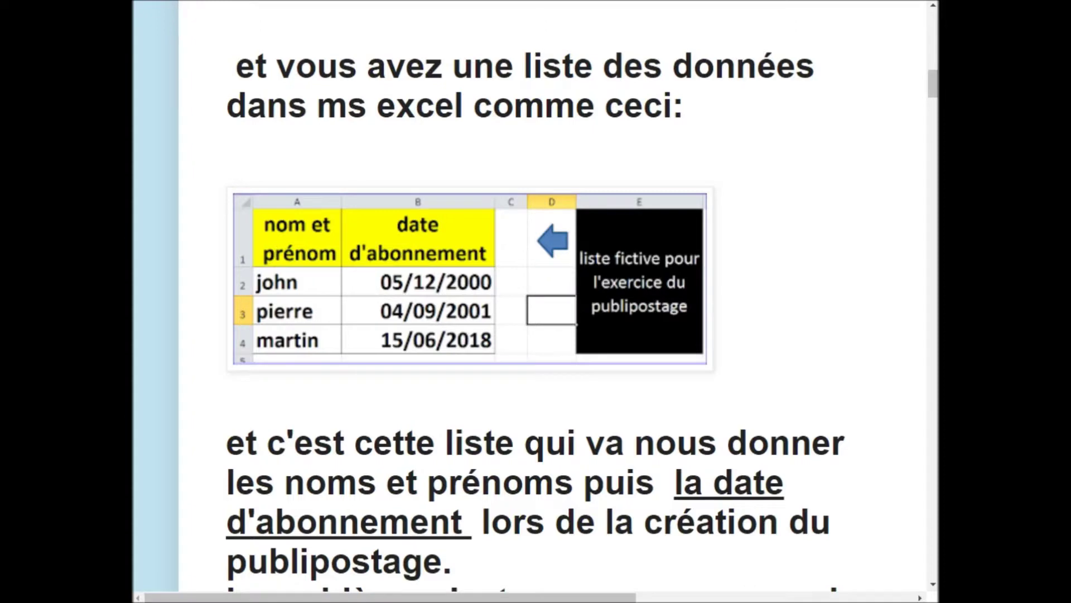
{"action": "scroll", "coordinate": [535, 302], "scroll_direction": "down", "scroll_amount": 1}
{"action": "scroll", "coordinate": [535, 301], "scroll_direction": "down", "scroll_amount": 1}
{"action": "scroll", "coordinate": [535, 302], "scroll_direction": "down", "scroll_amount": 2}
{"action": "scroll", "coordinate": [536, 301], "scroll_direction": "down", "scroll_amount": 1}
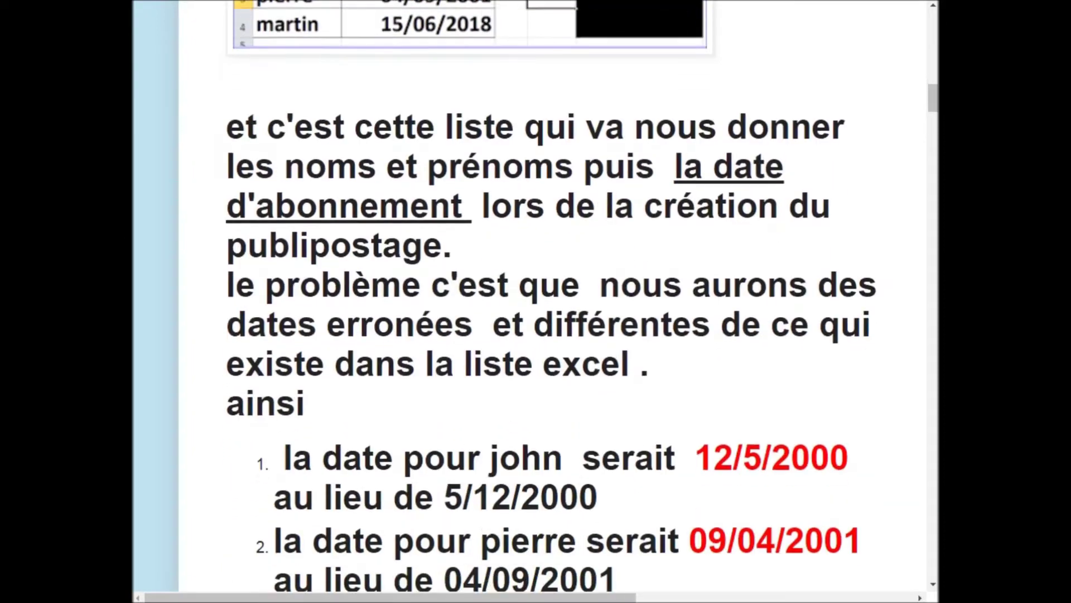
{"action": "scroll", "coordinate": [536, 301], "scroll_direction": "down", "scroll_amount": 1}
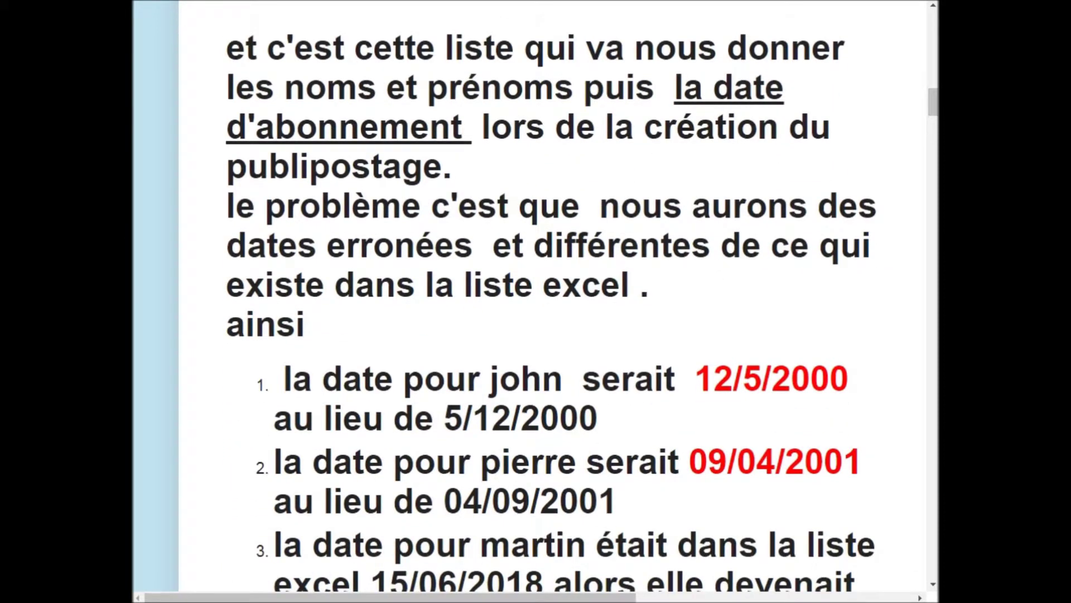
Highlight the original date 5/12/2000 and the wrong red date 12/5/2000 in list item 1.
{"action": "left_click_drag", "start_coordinate": [539, 419], "coordinate": [414, 419]}
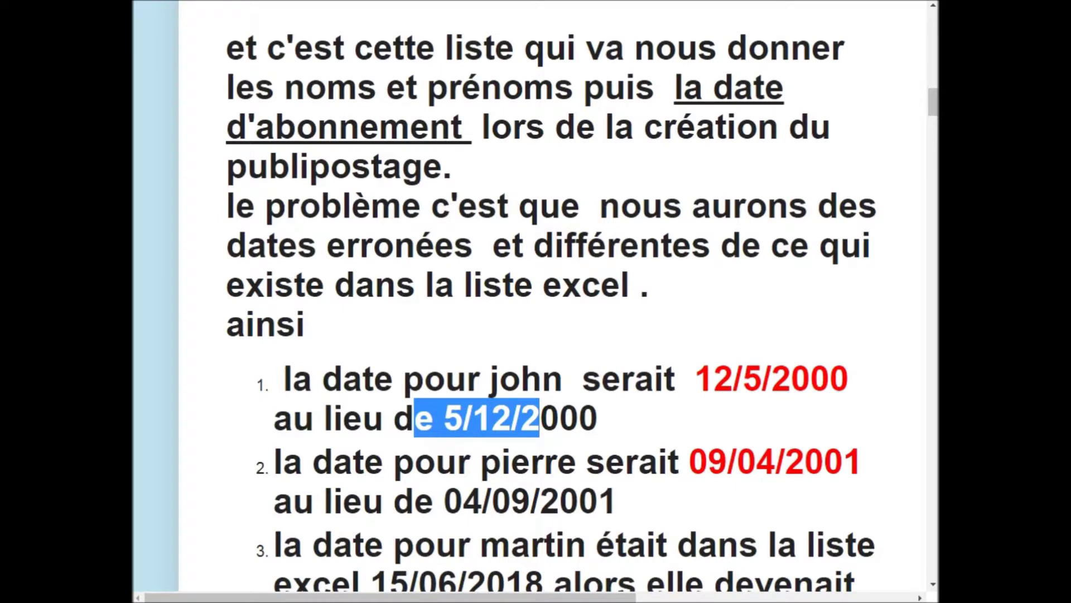
{"action": "left_click_drag", "start_coordinate": [773, 379], "coordinate": [694, 380]}
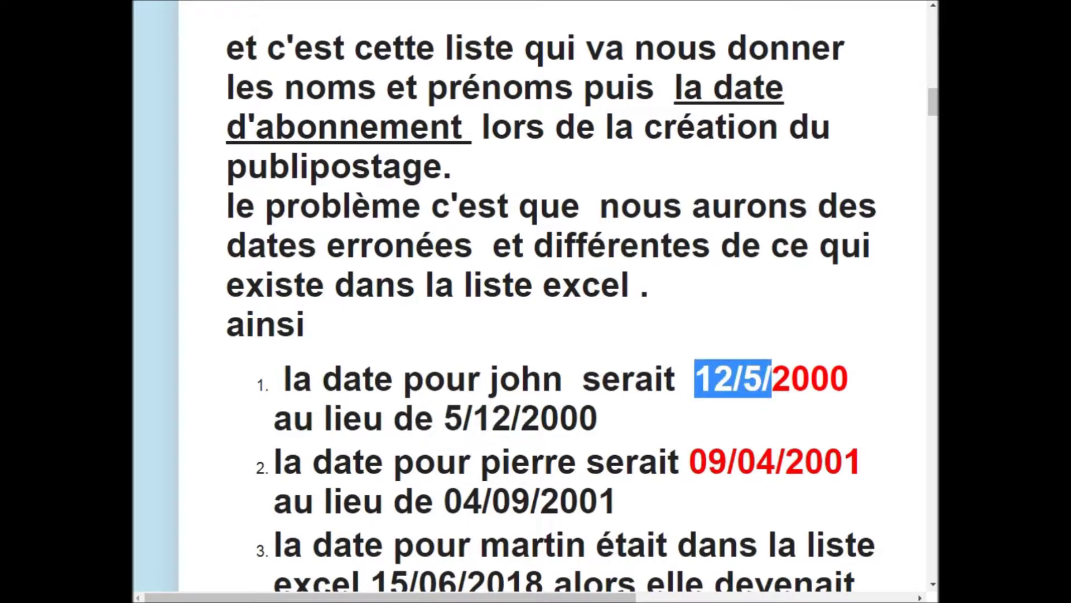
{"action": "mouse_move", "coordinate": [694, 379]}
{"action": "left_mouse_down"}
{"action": "mouse_move", "coordinate": [810, 380]}
{"action": "mouse_move", "coordinate": [772, 379]}
{"action": "left_mouse_up"}
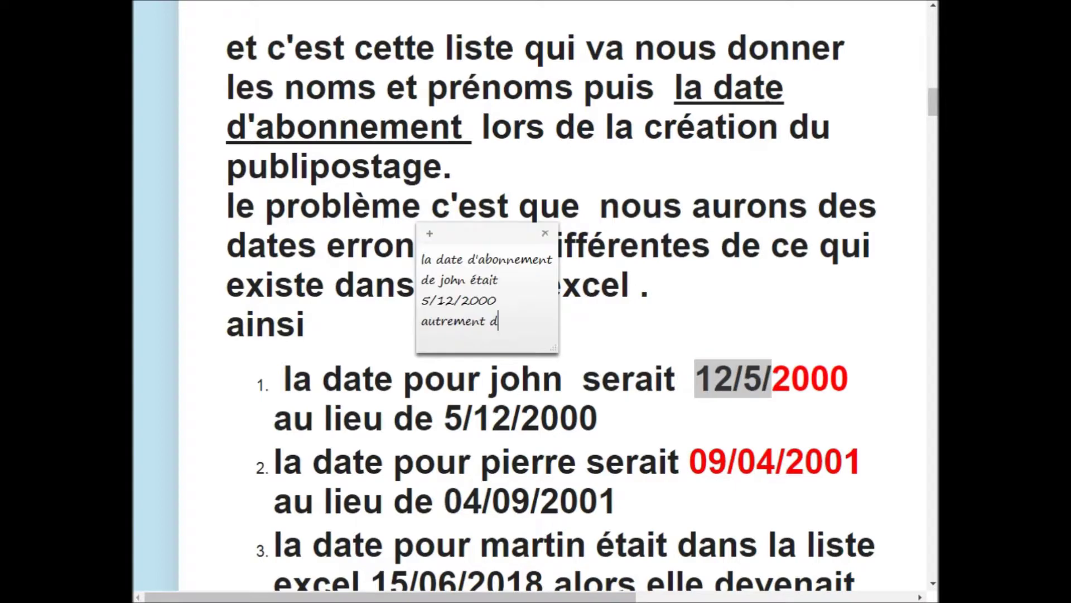
Add '5 décembre 2000 et non 12 mai 2000' to the sticky note and widen it to fit.
{"action": "type", "text": "it"}
{"action": "type", "text": " 5 décembre 2000"}
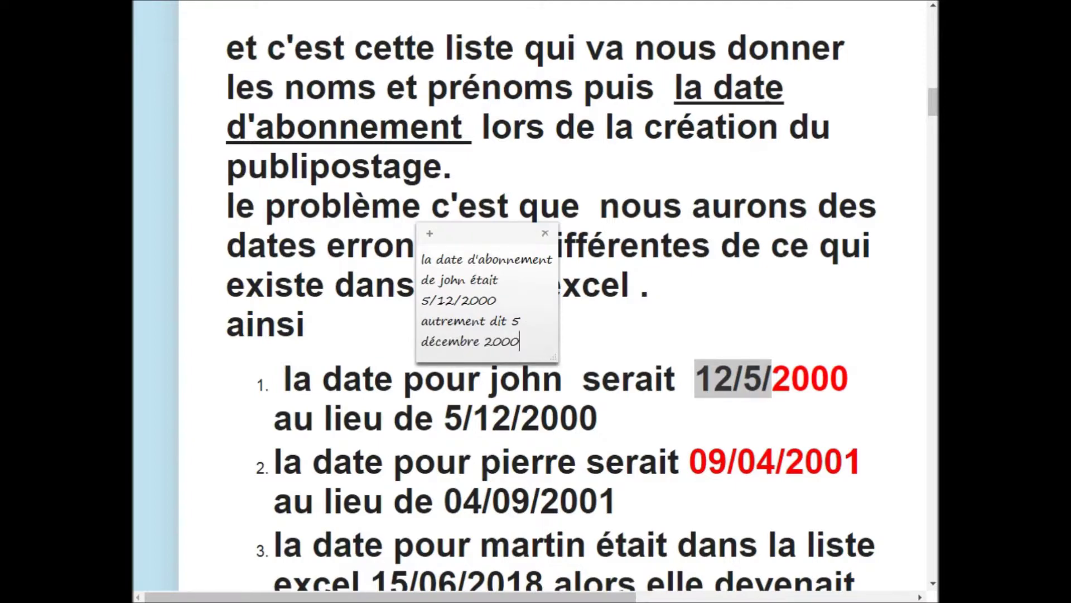
{"action": "type", "text": "  et non "}
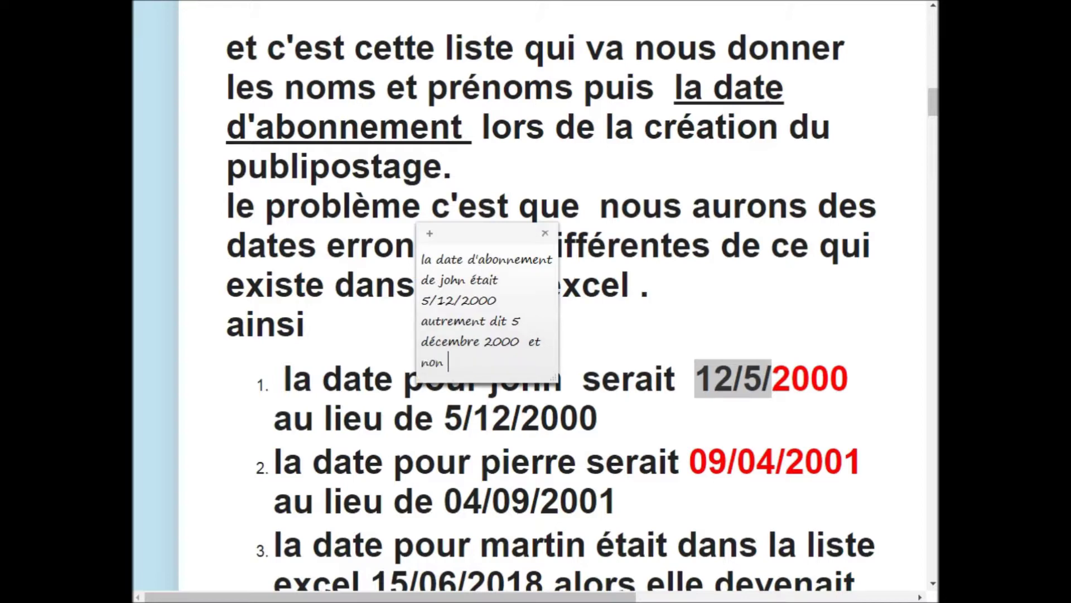
{"action": "type", "text": " 12 mai 2000"}
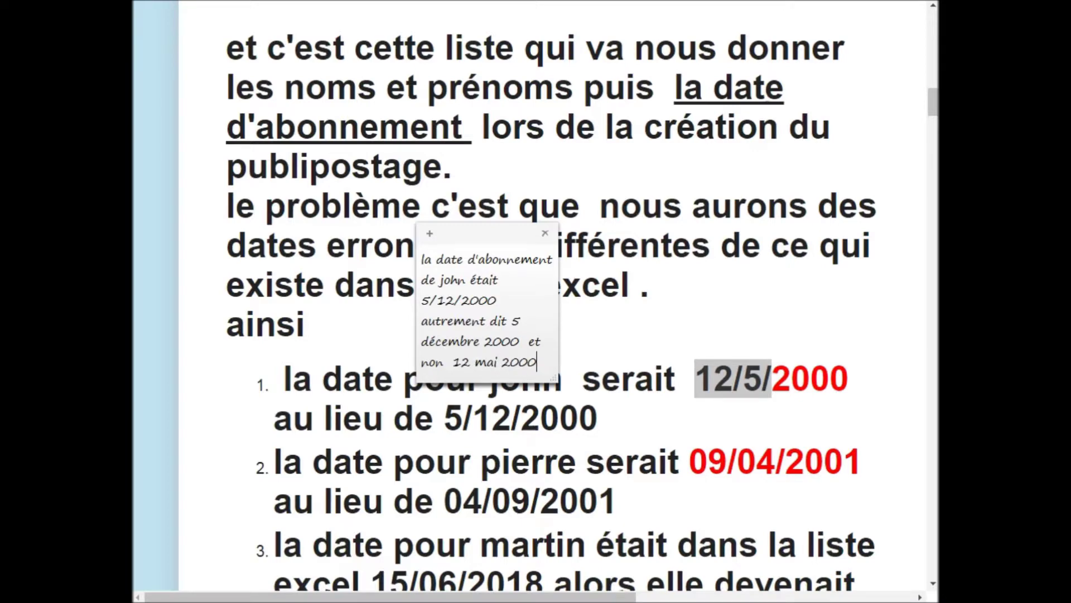
{"action": "left_click_drag", "start_coordinate": [554, 378], "coordinate": [856, 380]}
Move the note left and add that the second subscriber's date was 4 septembre 2001, not 9 avril 2001.
{"action": "left_click_drag", "start_coordinate": [614, 233], "coordinate": [466, 225]}
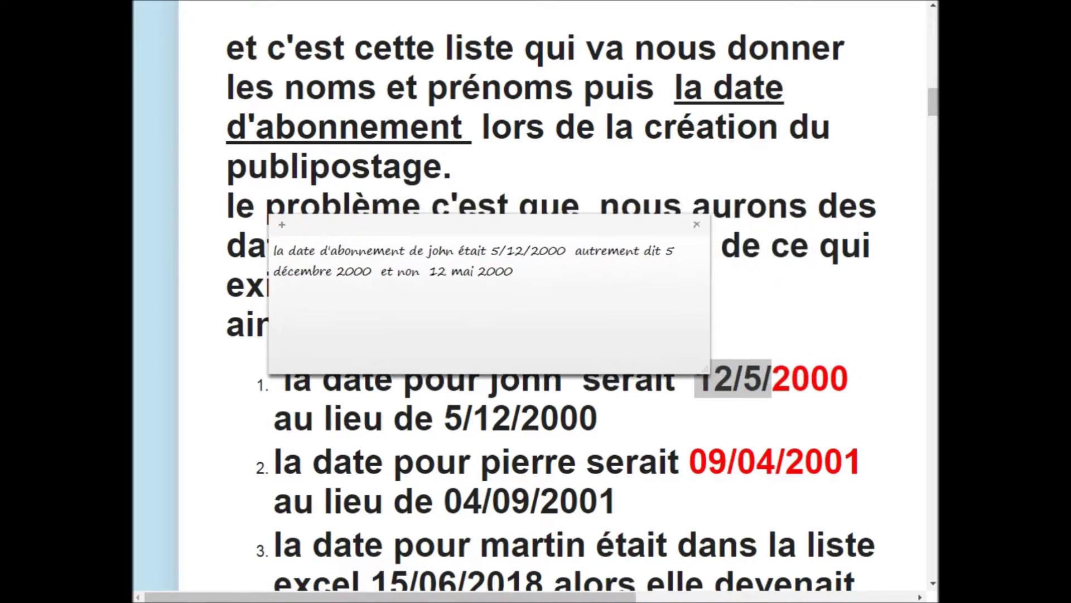
{"action": "key", "text": "Return"}
{"action": "type", "text": "même problem"}
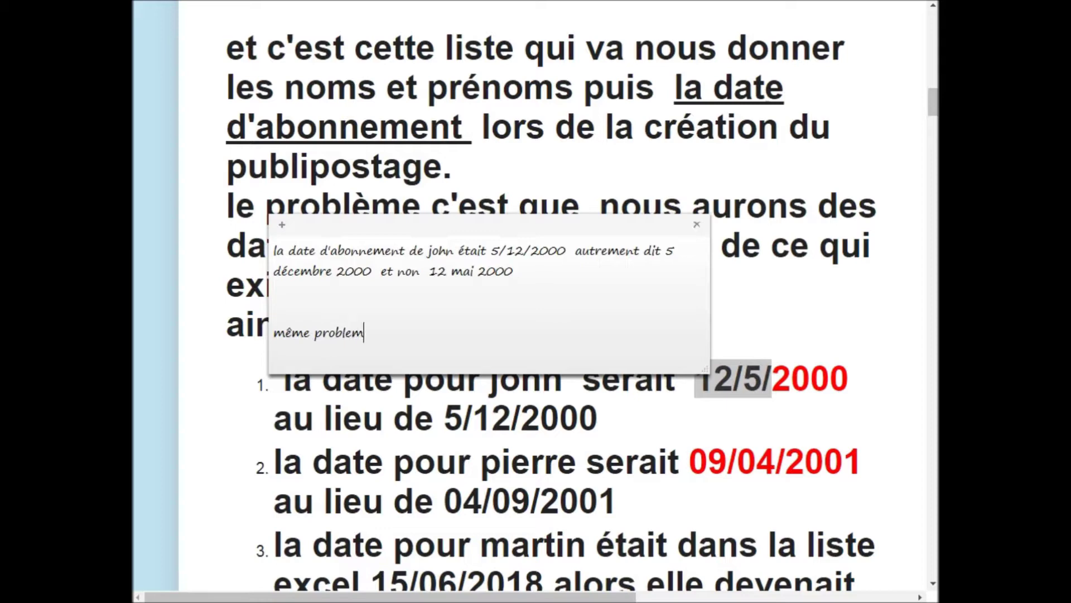
{"action": "type", "text": " avec "}
{"action": "type", "text": "^p"}
{"action": "key", "text": "BackSpace"}
{"action": "key", "text": "BackSpace"}
{"action": "type", "text": "pierre "}
{"action": "type", "text": "sa date d'abonnement était "}
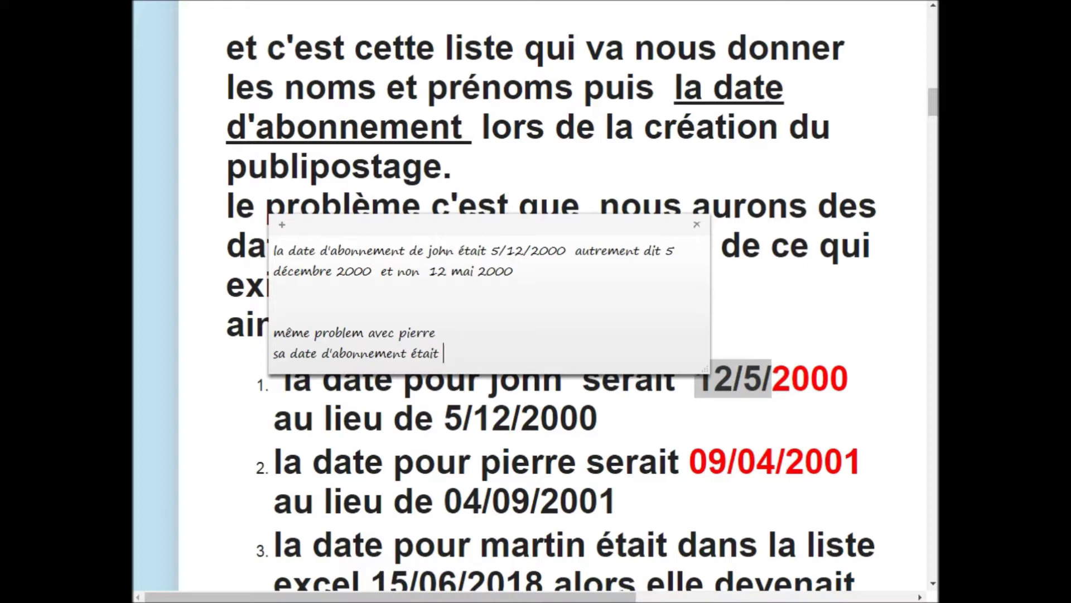
{"action": "type", "text": "4 septembre "}
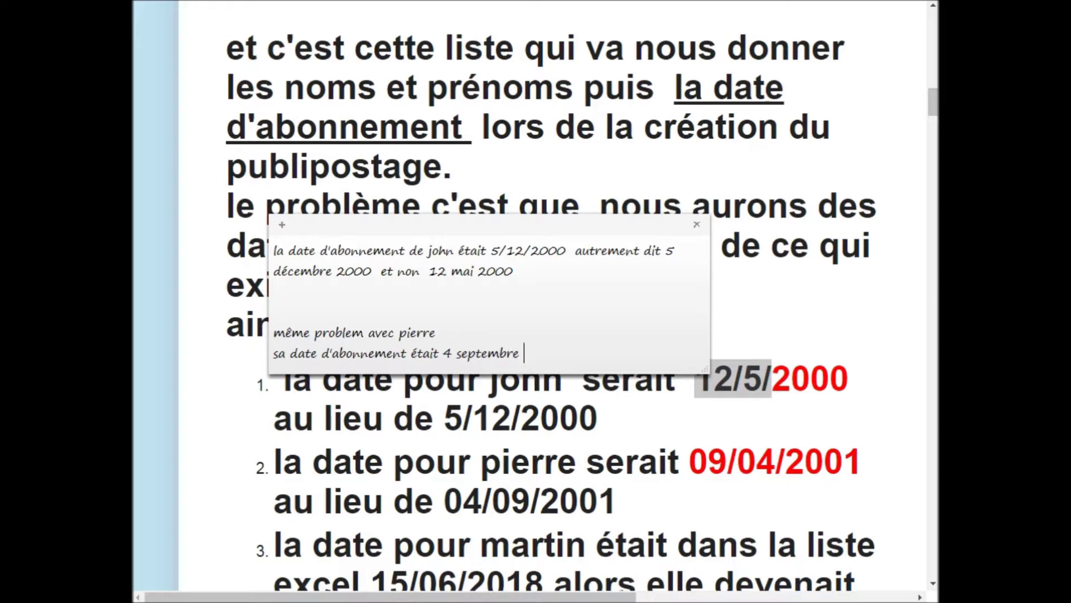
{"action": "type", "text": "2001 et "}
{"action": "type", "text": "non9 "}
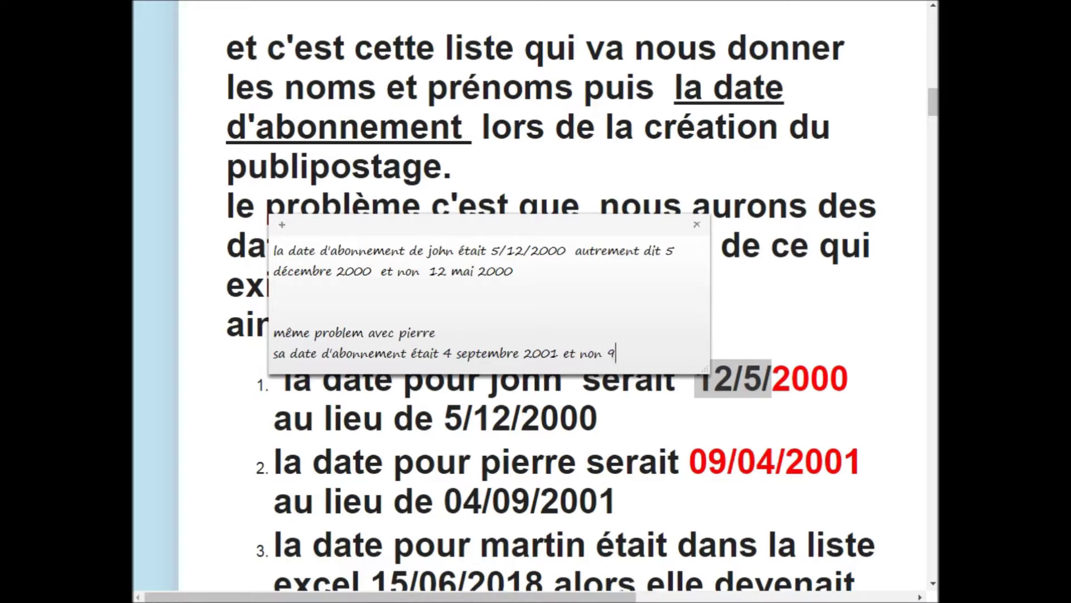
{"action": "type", "text": "avril "}
{"action": "type", "text": "2001"}
{"action": "key", "text": "Return"}
{"action": "key", "text": "Return"}
{"action": "key", "text": "Return"}
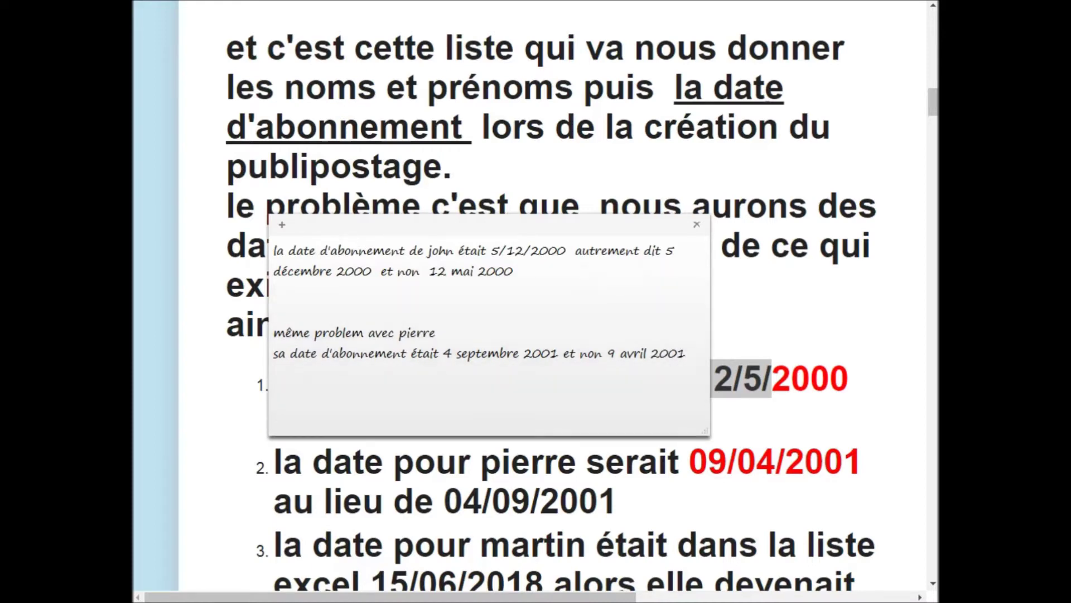
Add a paragraph imagining birth dates or service start dates in your table, ending 'd'un engagement.........'.
{"action": "type", "text": "maginez que"}
{"action": "type", "text": " dans votre table vous avez des dates "}
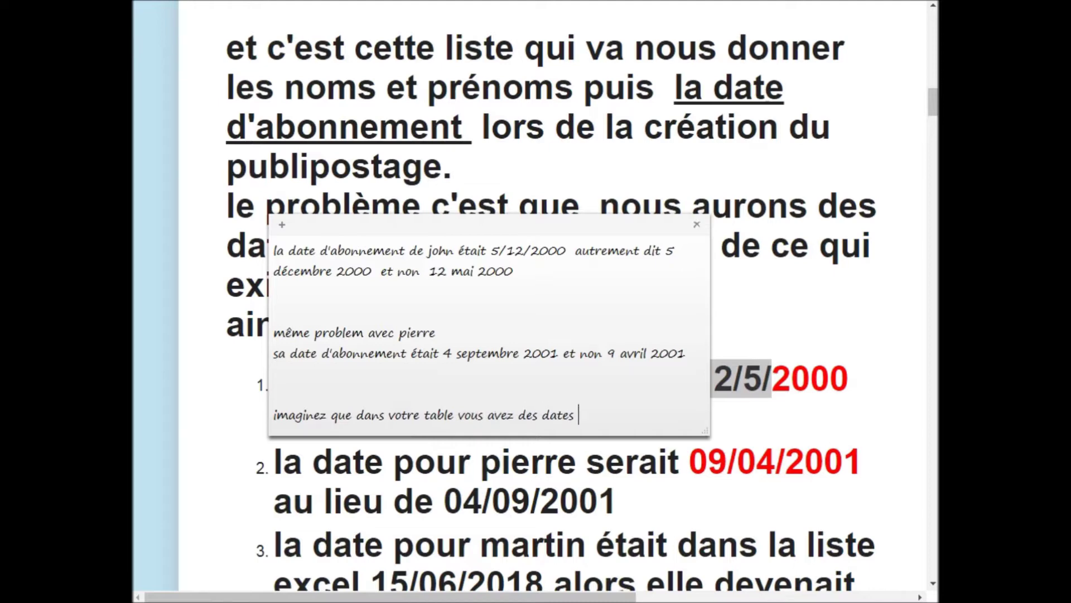
{"action": "type", "text": "de naissances ou des dates de prise se service"}
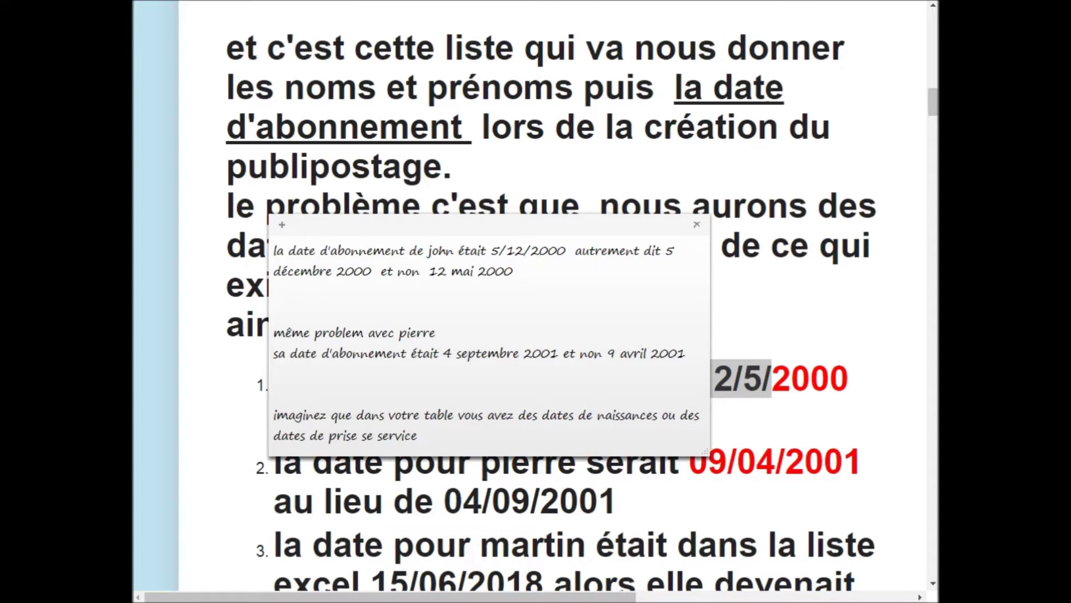
{"action": "type", "text": " d'u"}
{"action": "type", "text": "n engagement"}
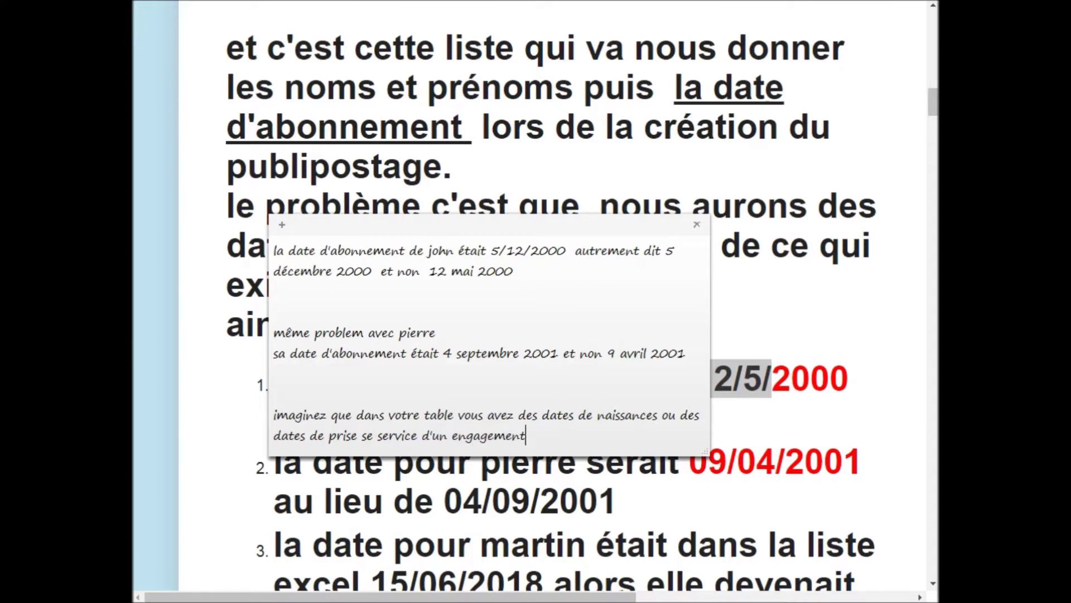
{"action": "type", "text": "...0"}
{"action": "key", "text": "BackSpace"}
{"action": "type", "text": "......"}
{"action": "key", "text": "Return"}
{"action": "key", "text": "Return"}
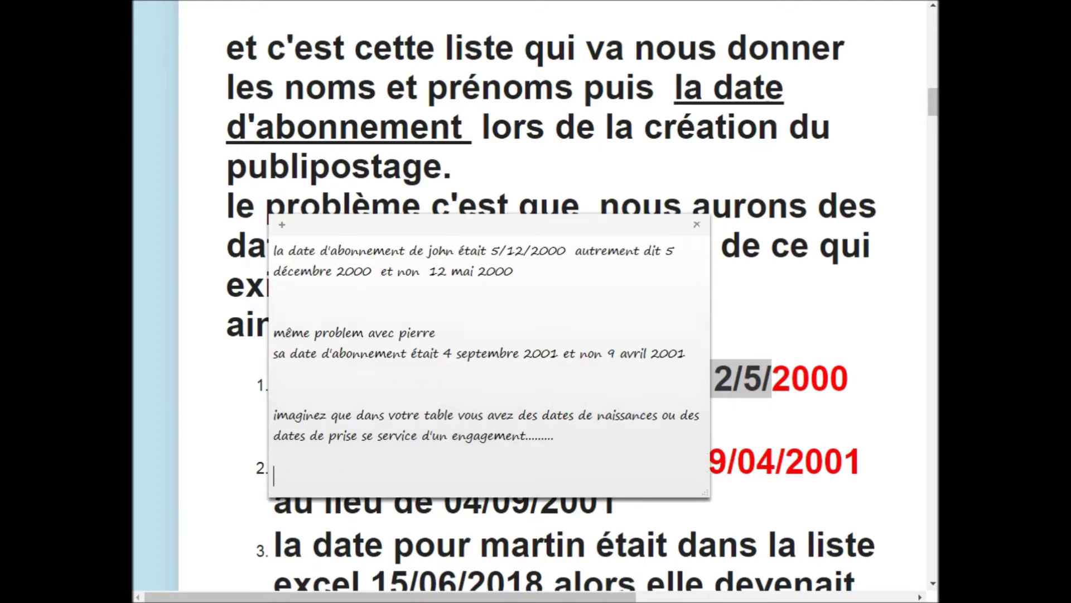
Add 'le probléme mérite d'être résolu!' and a closing paragraph ending 'une fois pour toute!!!', then select the text.
{"action": "type", "text": "le probléme mérite d'être  résolu"}
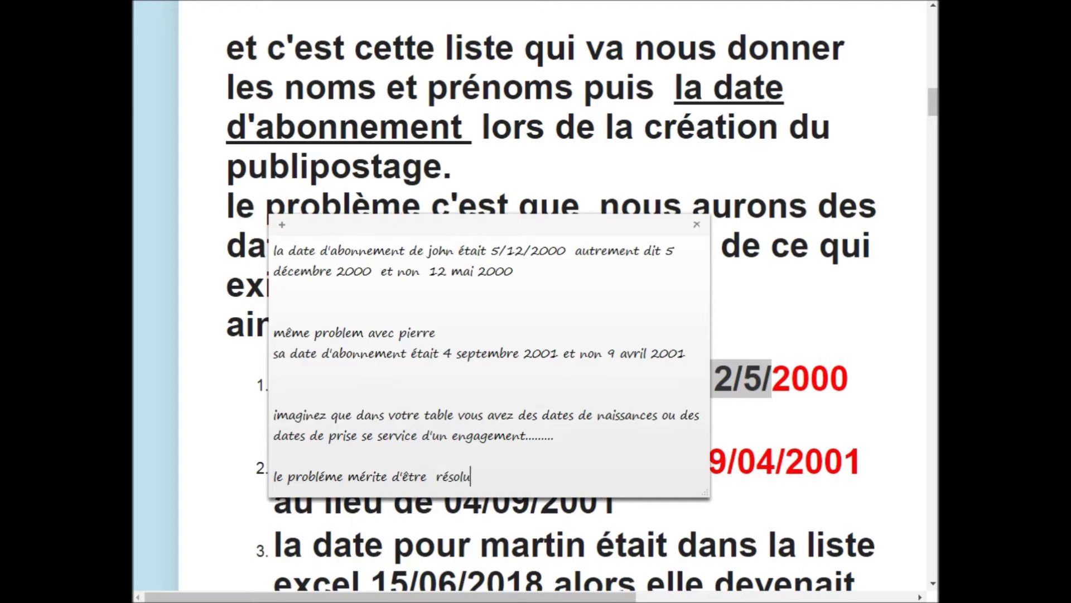
{"action": "type", "text": "!"}
{"action": "key", "text": "Return"}
{"action": "key", "text": "Return"}
{"action": "type", "text": "bien sûr vous p"}
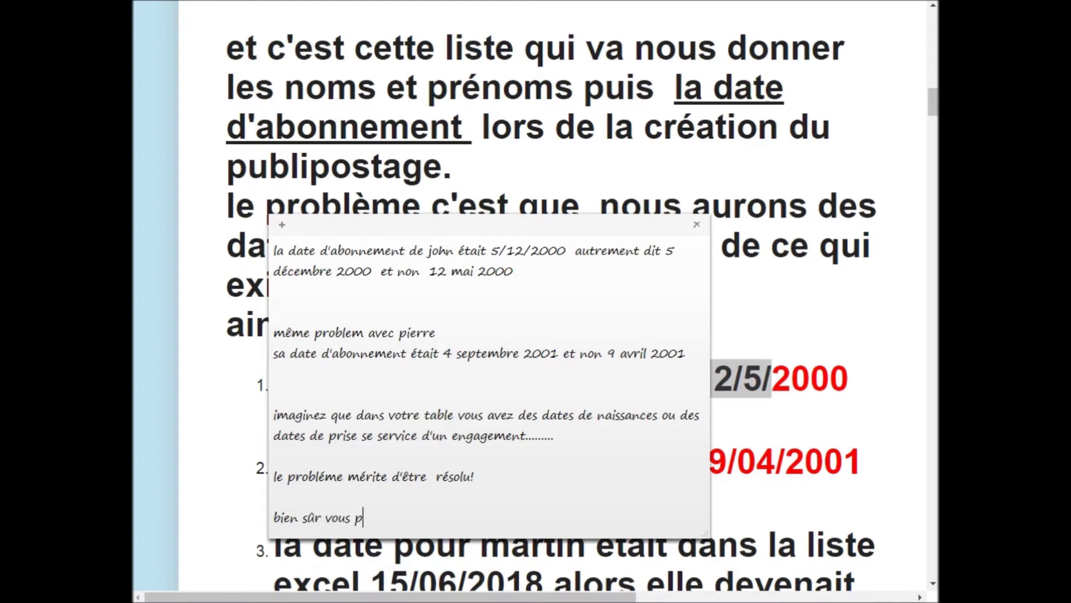
{"action": "type", "text": "ouvez mettre le"}
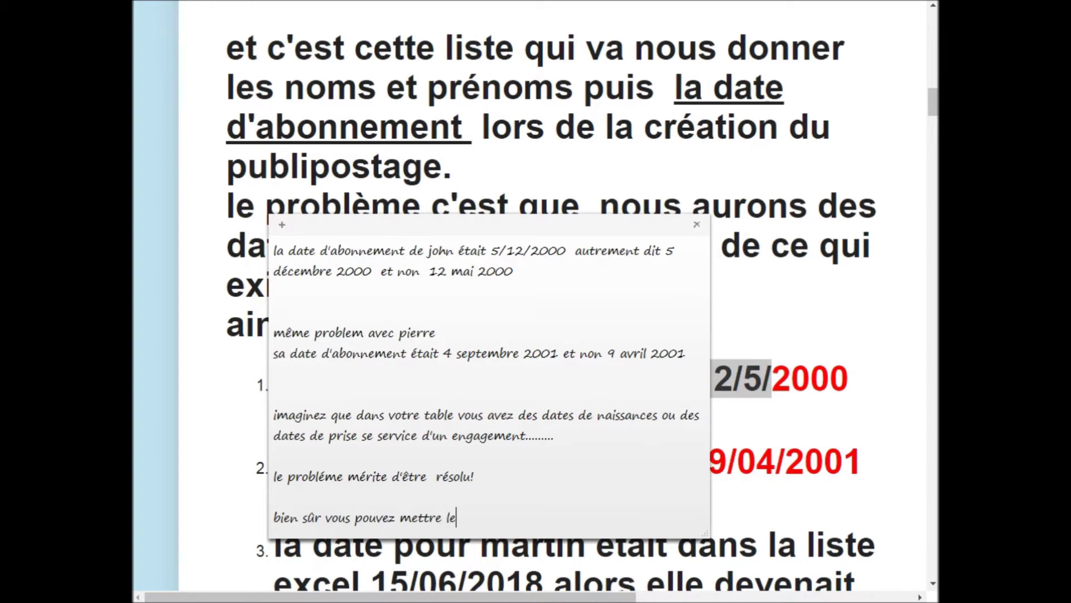
{"action": "type", "text": "s dates sous forme de texte "}
{"action": "type", "text": "dans excel"}
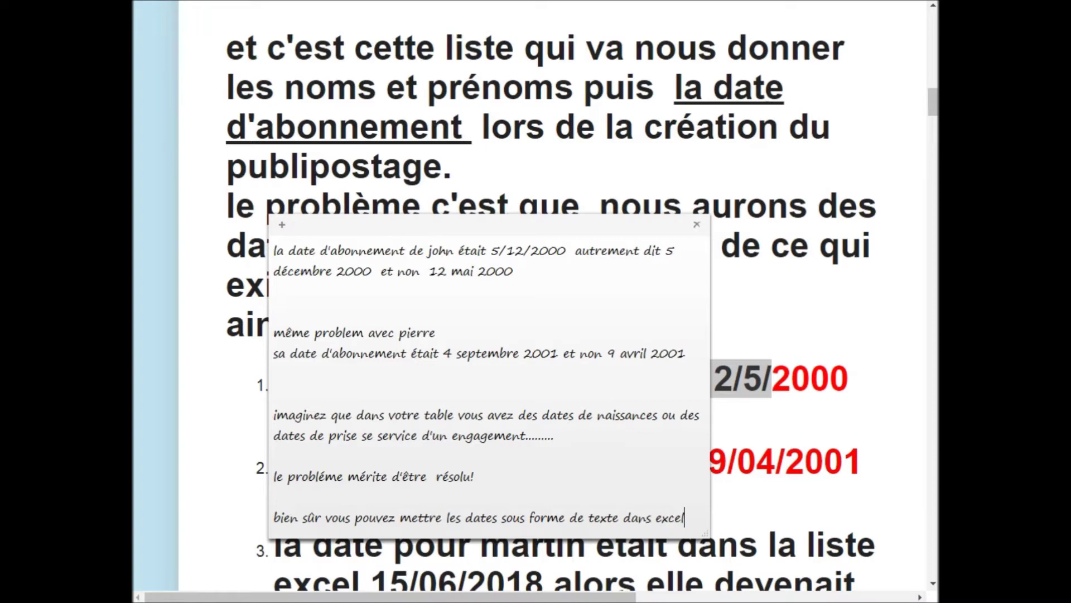
{"action": "type", "text": " mais la solution de"}
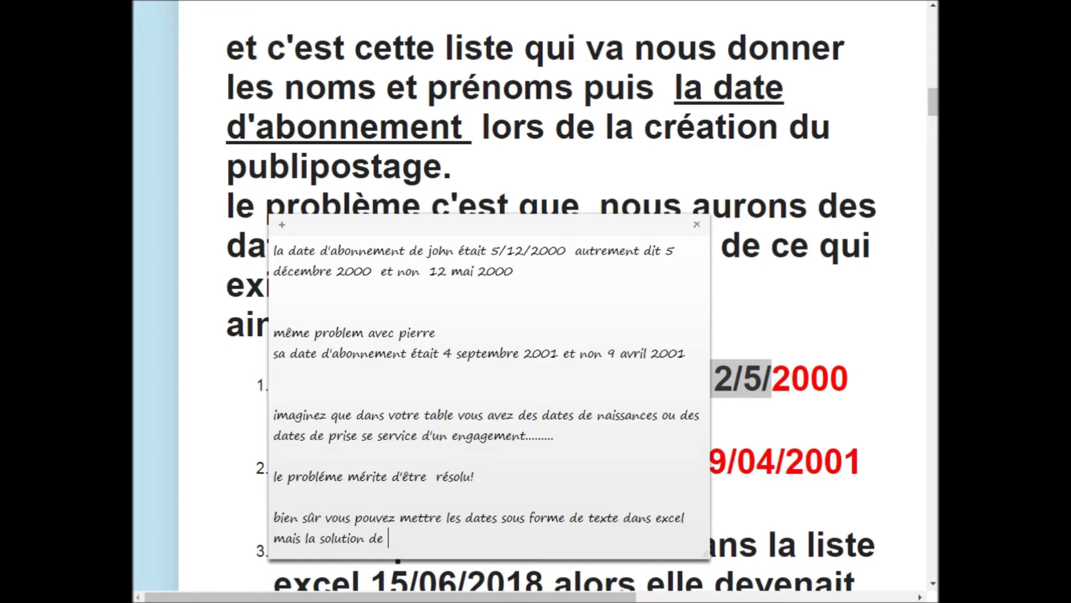
{"action": "type", "text": " ce"}
{"action": "key", "text": "BackSpace"}
{"action": "key", "text": "BackSpace"}
{"action": "key", "text": "BackSpace"}
{"action": "key", "text": "BackSpace"}
{"action": "key", "text": "BackSpace"}
{"action": "key", "text": "BackSpace"}
{"action": "type", "text": "apportée "}
{"action": "type", "text": "par cette vdiéo vous facile la vie car "}
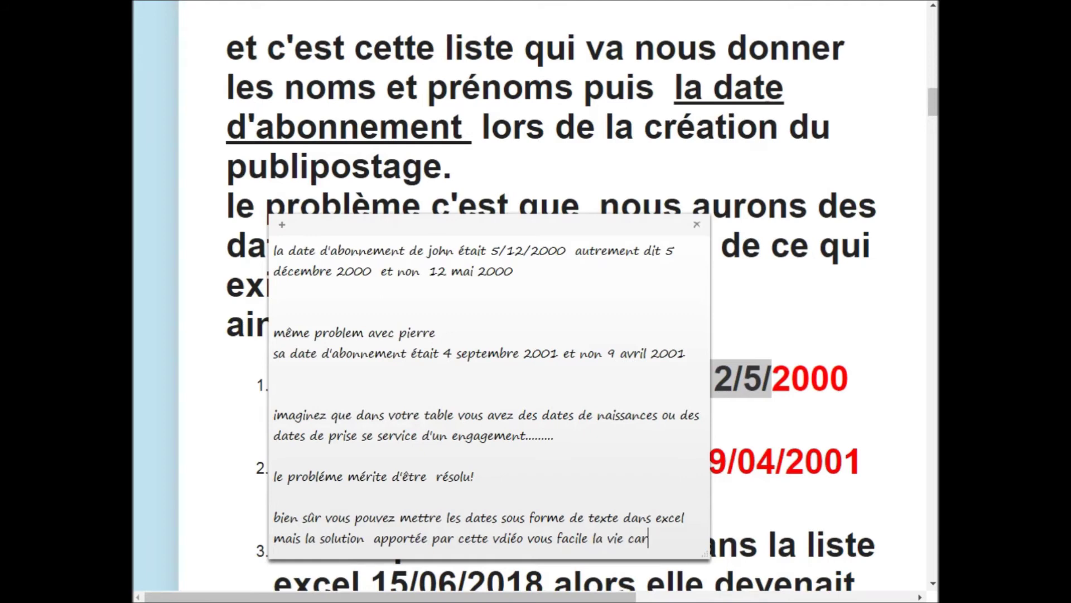
{"action": "type", "text": "le réglages"}
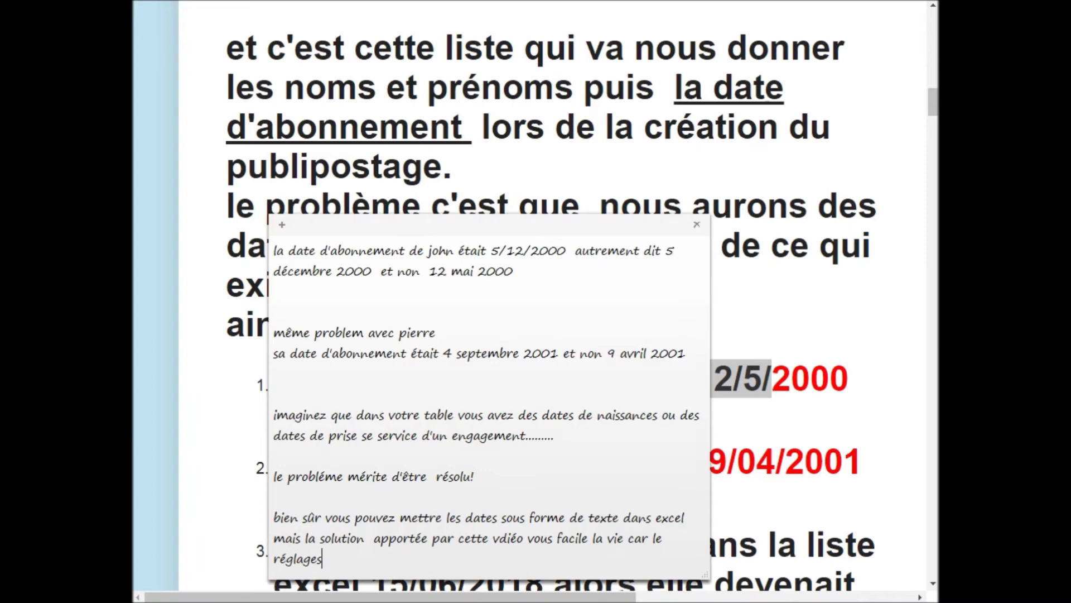
{"action": "type", "text": "est fa"}
{"action": "type", "text": "it une fois pour toute"}
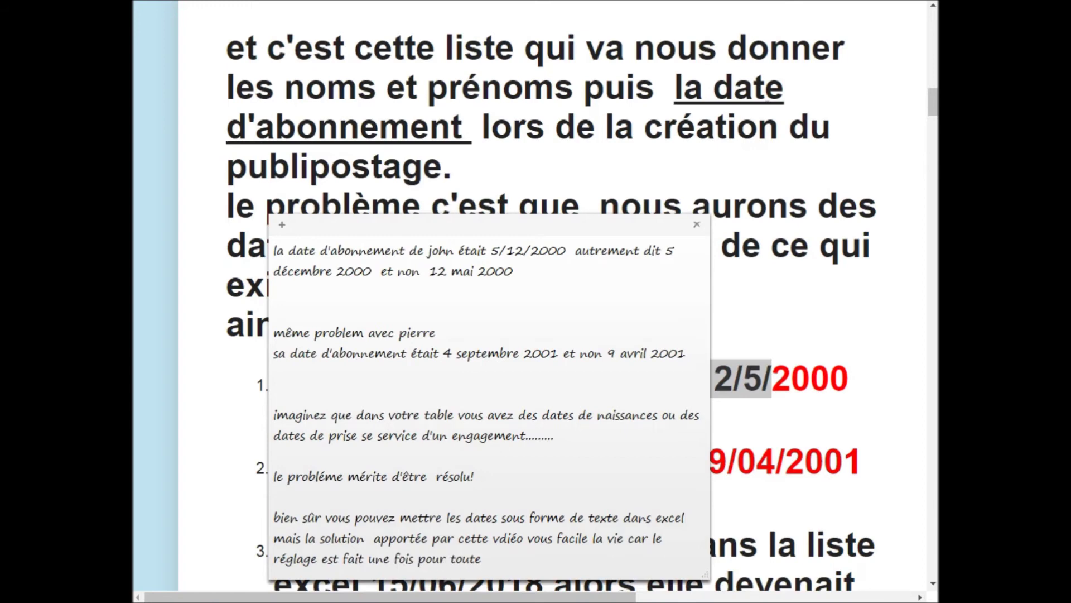
{"action": "type", "text": "!!!"}
{"action": "key", "text": "Return"}
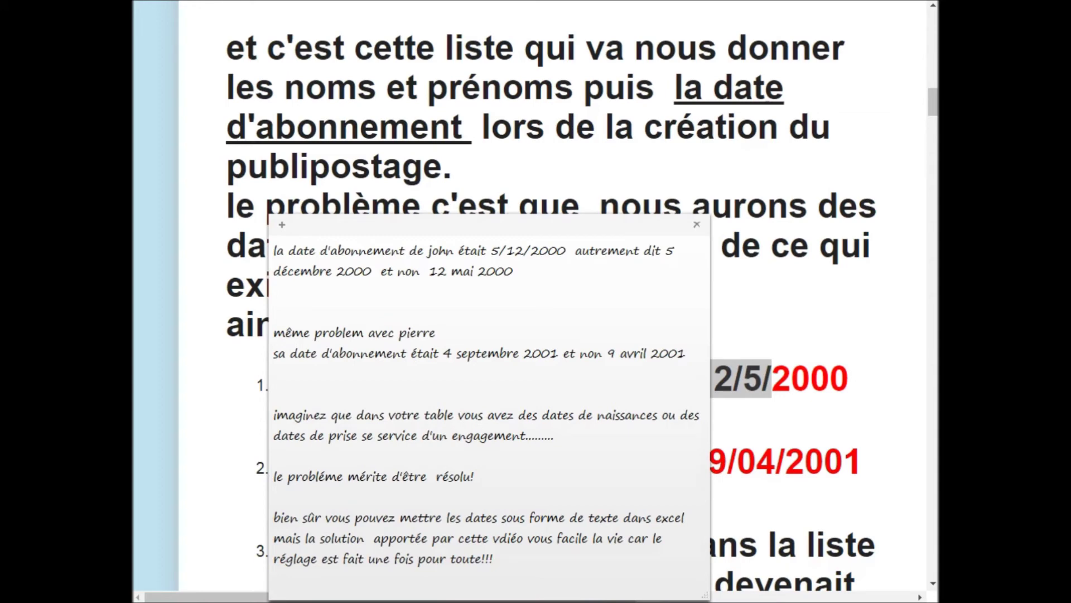
{"action": "left_click_drag", "start_coordinate": [495, 558], "coordinate": [274, 251]}
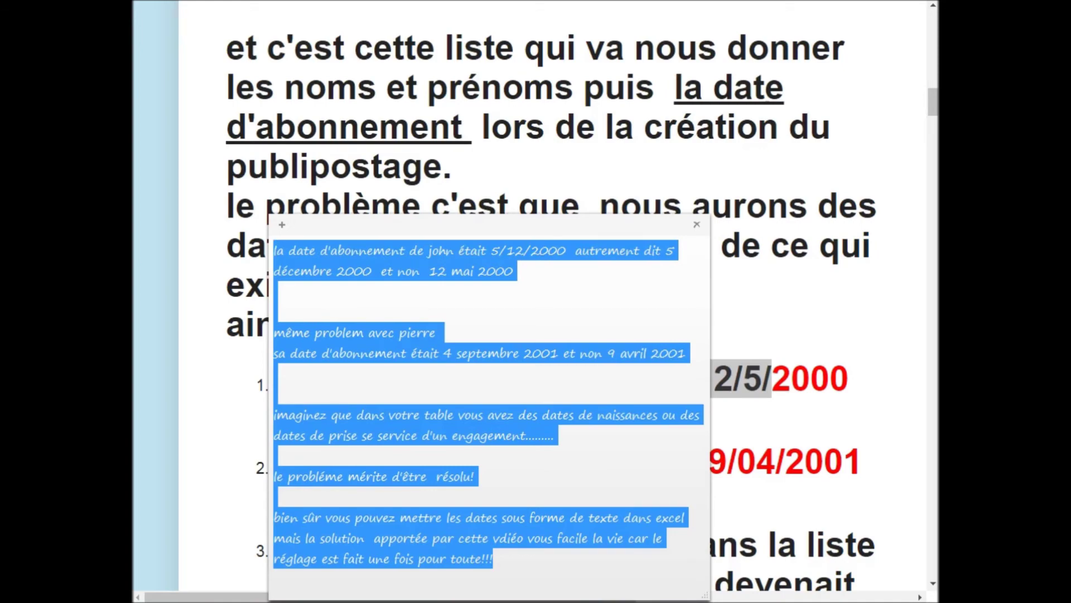
Deselect the note text, scroll to step 1's Word options list and enlarge its screenshot.
{"action": "left_click", "coordinate": [376, 271]}
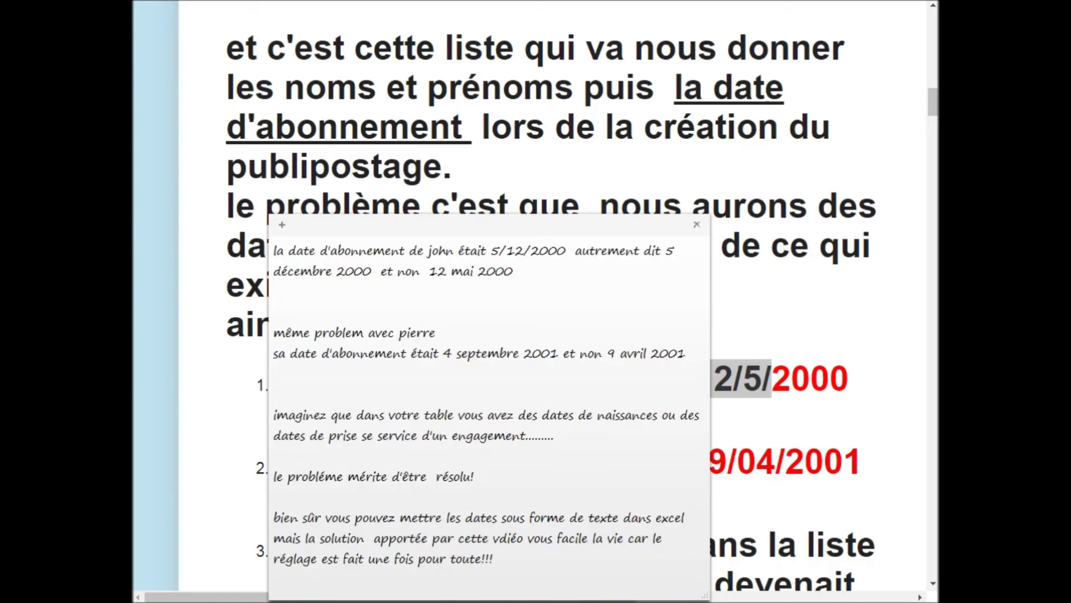
{"action": "scroll", "coordinate": [553, 302], "scroll_direction": "down", "scroll_amount": 2}
{"action": "scroll", "coordinate": [552, 301], "scroll_direction": "down", "scroll_amount": 2}
{"action": "scroll", "coordinate": [553, 301], "scroll_direction": "down", "scroll_amount": 2}
{"action": "scroll", "coordinate": [552, 302], "scroll_direction": "down", "scroll_amount": 2}
{"action": "scroll", "coordinate": [571, 296], "scroll_direction": "down", "scroll_amount": 2}
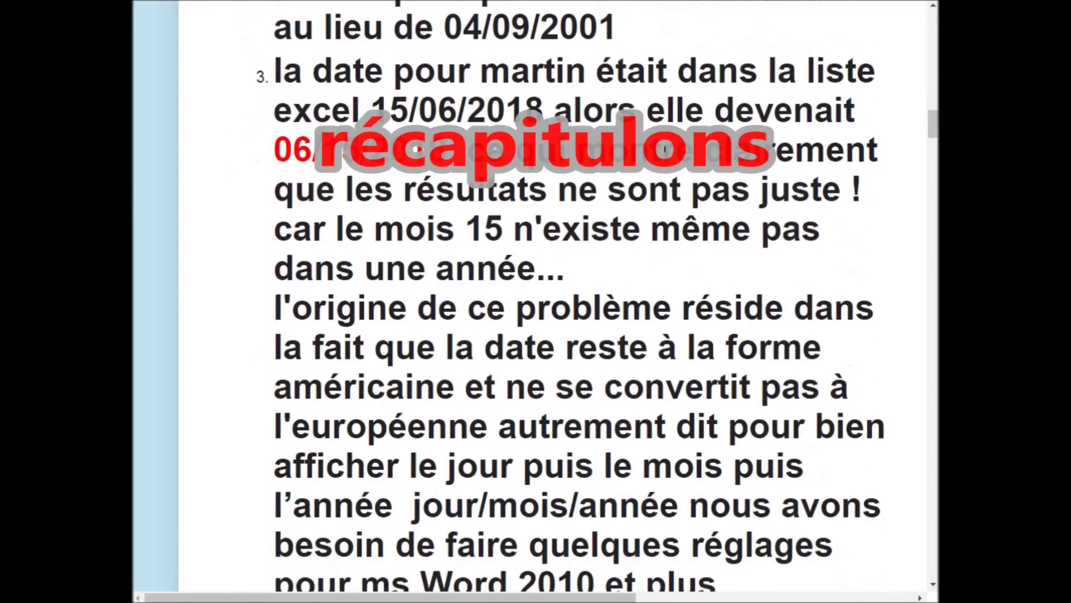
{"action": "scroll", "coordinate": [571, 296], "scroll_direction": "down", "scroll_amount": 3}
{"action": "scroll", "coordinate": [571, 297], "scroll_direction": "down", "scroll_amount": 2}
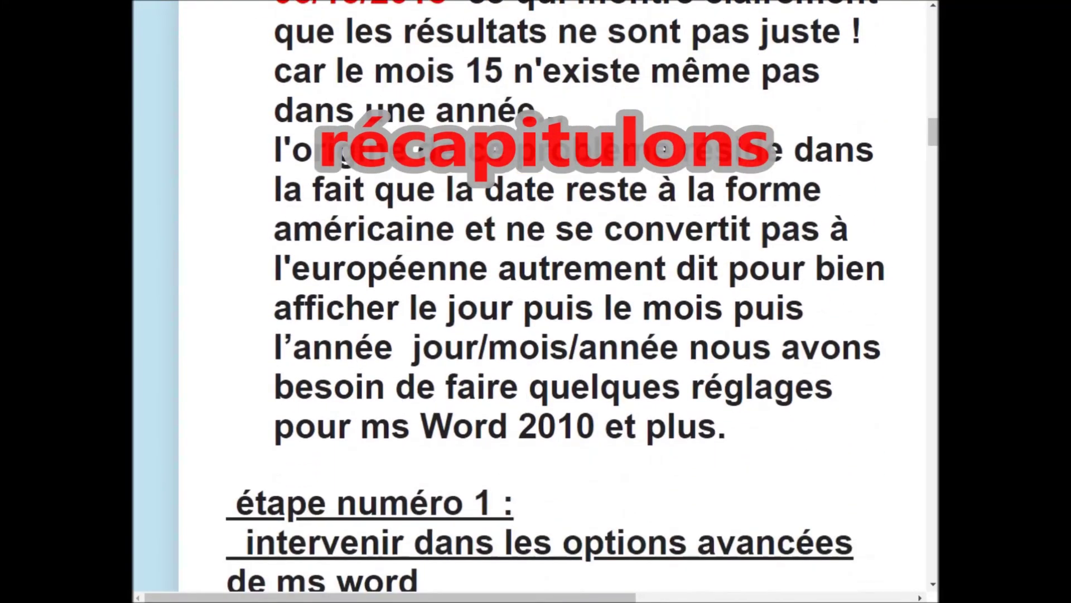
{"action": "scroll", "coordinate": [552, 301], "scroll_direction": "down", "scroll_amount": 1}
{"action": "scroll", "coordinate": [552, 301], "scroll_direction": "down", "scroll_amount": 1}
{"action": "scroll", "coordinate": [553, 301], "scroll_direction": "down", "scroll_amount": 1}
{"action": "scroll", "coordinate": [553, 301], "scroll_direction": "down", "scroll_amount": 2}
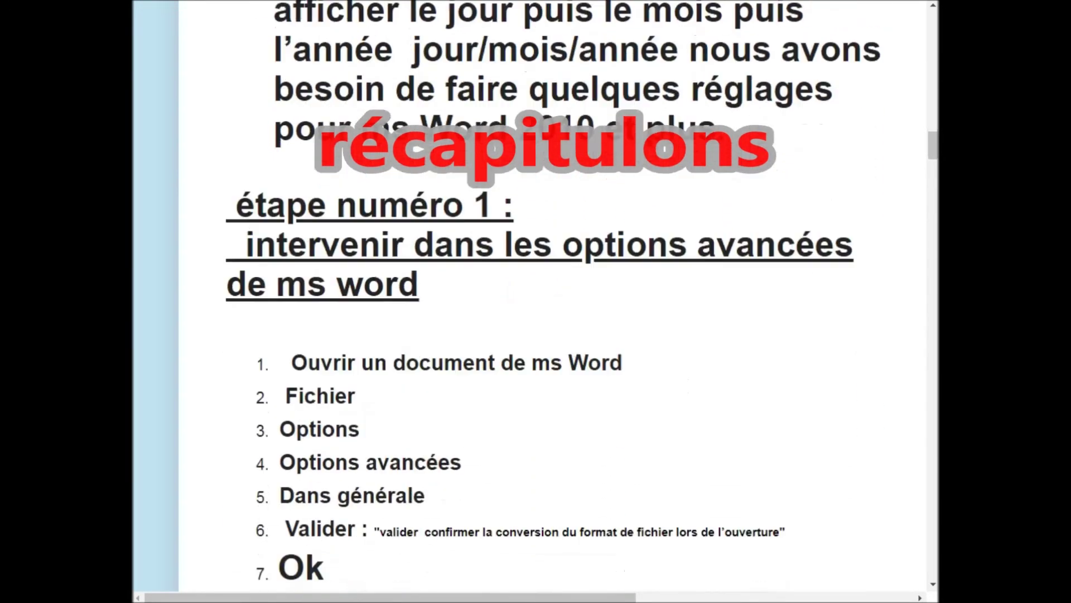
{"action": "scroll", "coordinate": [552, 301], "scroll_direction": "down", "scroll_amount": 2}
{"action": "scroll", "coordinate": [552, 301], "scroll_direction": "down", "scroll_amount": 3}
{"action": "scroll", "coordinate": [552, 302], "scroll_direction": "down", "scroll_amount": 1}
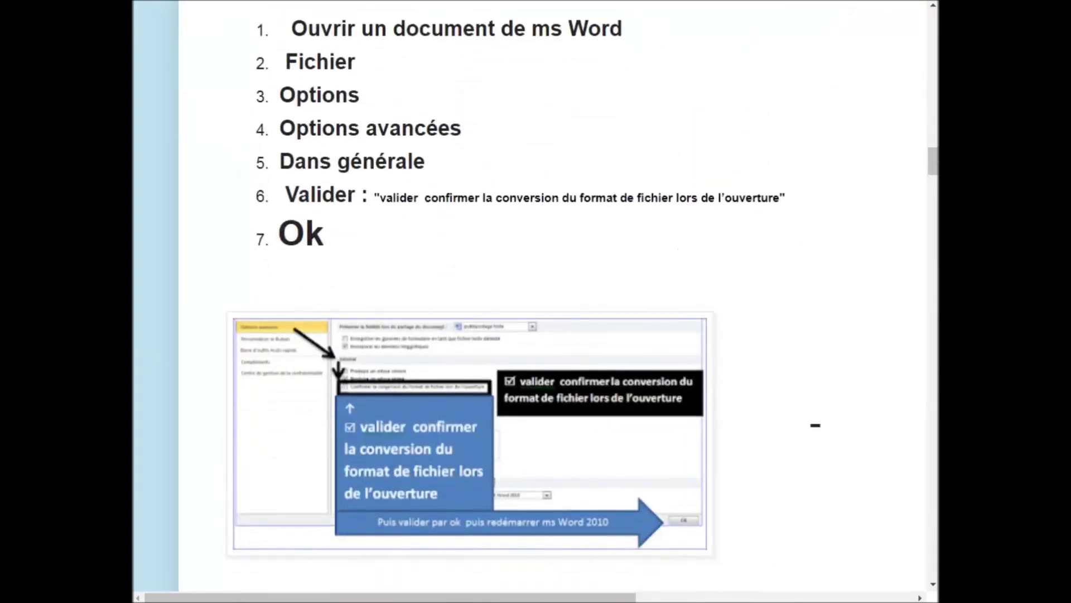
{"action": "left_click", "coordinate": [469, 429]}
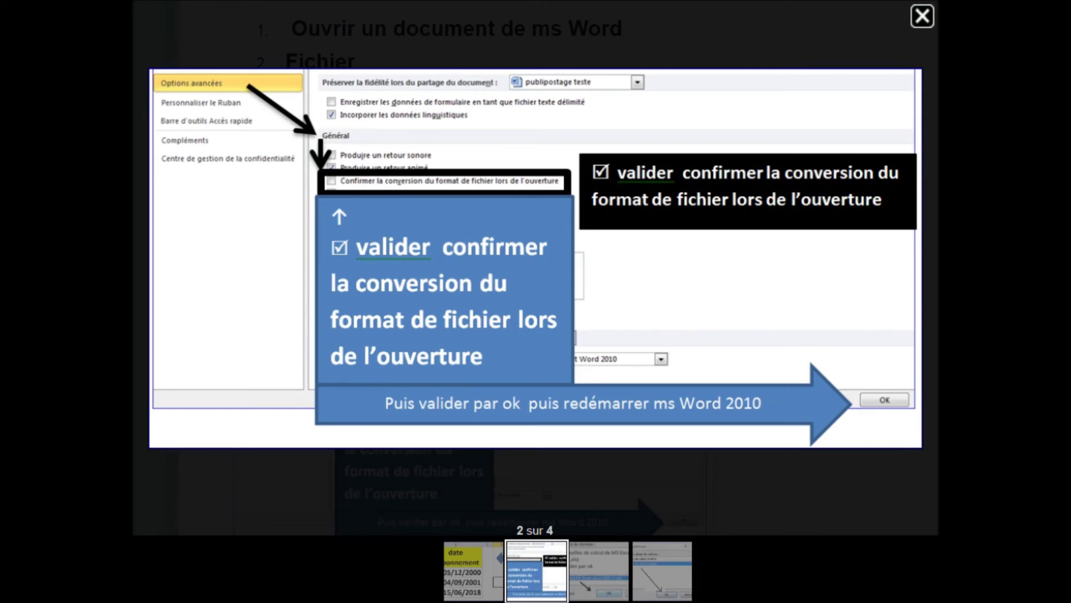
Close the enlarged screenshot and take a brief enlarged look at the data source dialog screenshot.
{"action": "key", "text": "Escape"}
{"action": "scroll", "coordinate": [536, 301], "scroll_direction": "down", "scroll_amount": 3}
{"action": "scroll", "coordinate": [535, 301], "scroll_direction": "down", "scroll_amount": 5}
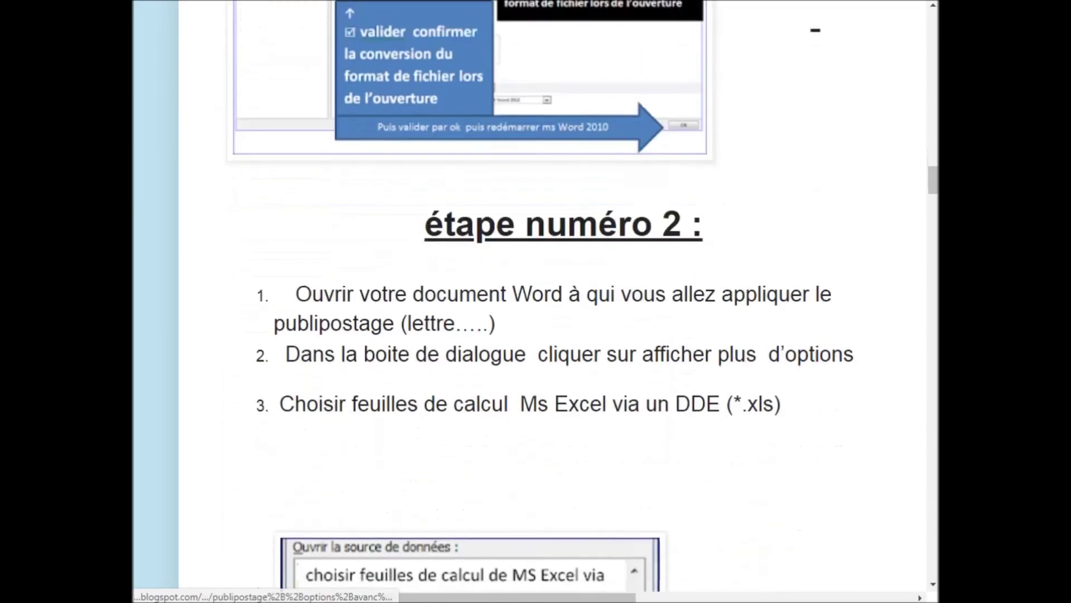
{"action": "scroll", "coordinate": [535, 301], "scroll_direction": "down", "scroll_amount": 2}
{"action": "scroll", "coordinate": [536, 301], "scroll_direction": "down", "scroll_amount": 2}
{"action": "scroll", "coordinate": [536, 301], "scroll_direction": "down", "scroll_amount": 3}
{"action": "left_click", "coordinate": [466, 240]}
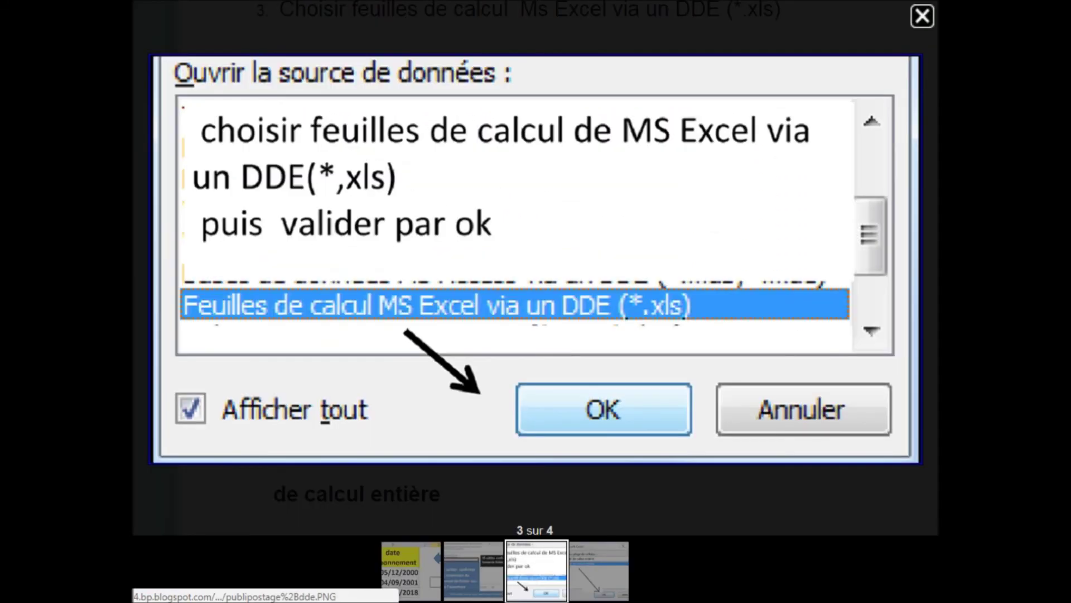
{"action": "key", "text": "Escape"}
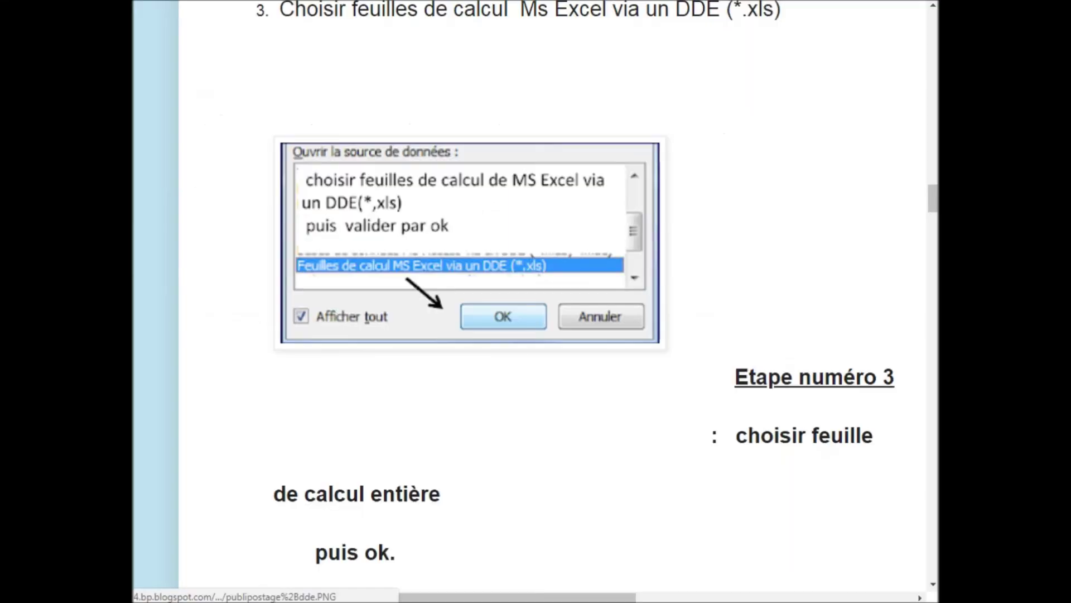
Highlight the 'étape numéro 2' heading, then clear the selection.
{"action": "scroll", "coordinate": [536, 302], "scroll_direction": "up", "scroll_amount": 5}
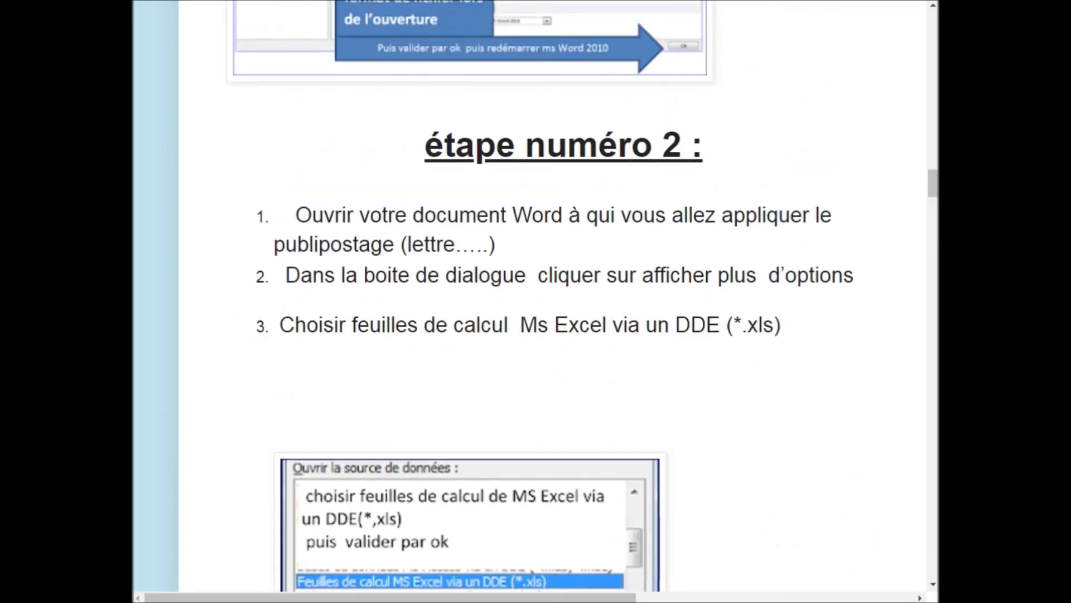
{"action": "left_click_drag", "start_coordinate": [545, 145], "coordinate": [652, 145]}
{"action": "left_click_drag", "start_coordinate": [444, 145], "coordinate": [703, 145]}
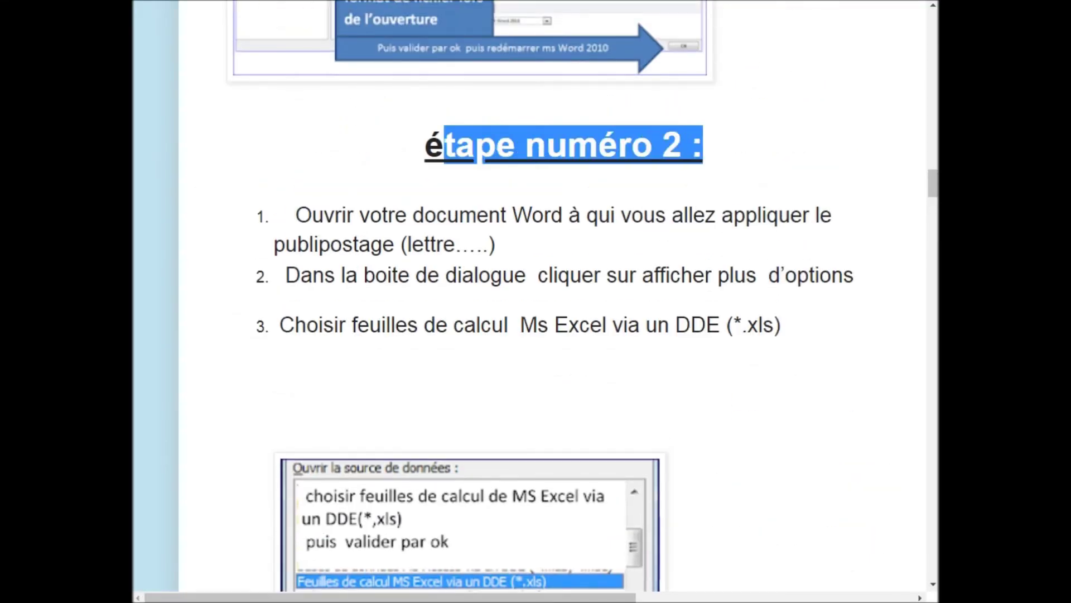
{"action": "left_click", "coordinate": [558, 145]}
Scroll on and highlight the 'Etape numéro 3' heading, then clear the selection.
{"action": "scroll", "coordinate": [536, 301], "scroll_direction": "down", "scroll_amount": 3}
{"action": "scroll", "coordinate": [536, 302], "scroll_direction": "down", "scroll_amount": 3}
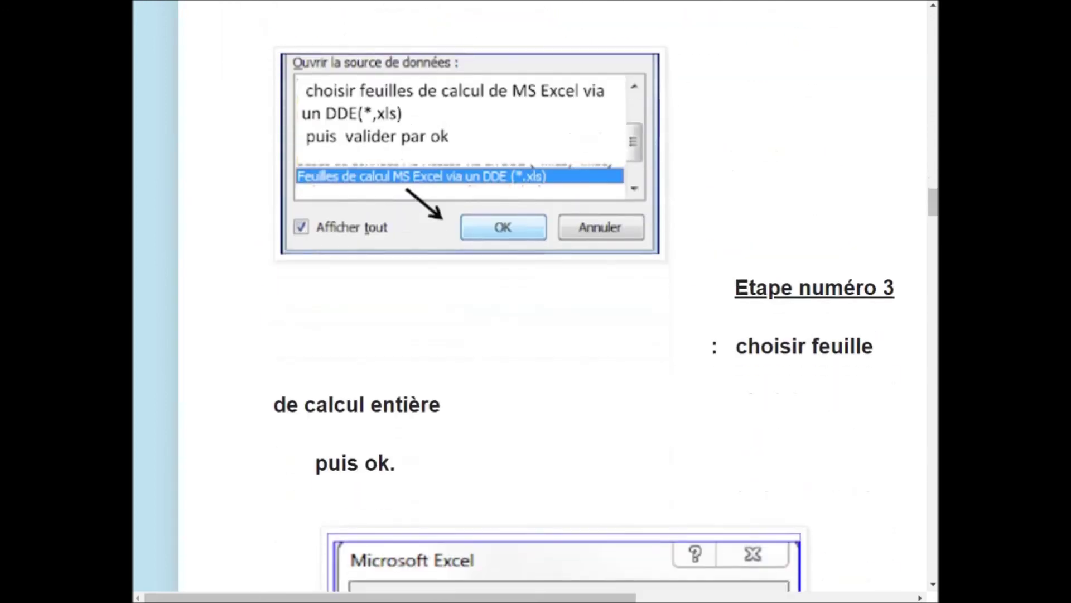
{"action": "scroll", "coordinate": [536, 301], "scroll_direction": "down", "scroll_amount": 2}
{"action": "left_click_drag", "start_coordinate": [894, 139], "coordinate": [290, 5]}
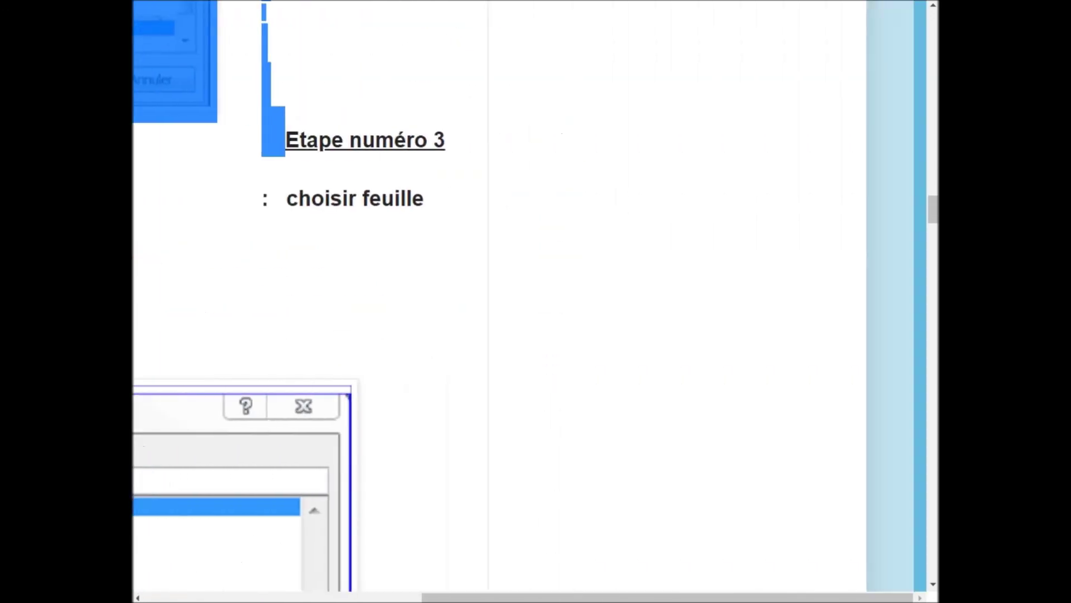
{"action": "left_click_drag", "start_coordinate": [444, 140], "coordinate": [285, 139]}
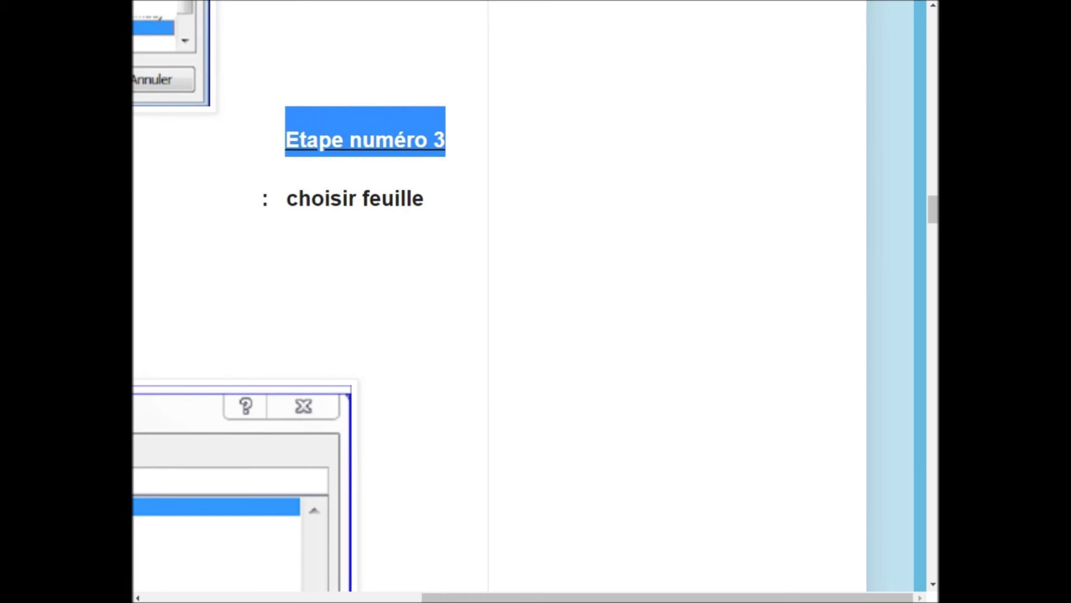
{"action": "left_click", "coordinate": [362, 251]}
Scroll to the closing '12- Et voilà' section ending 'Merci pour votre temps.'.
{"action": "scroll", "coordinate": [535, 301], "scroll_direction": "left", "scroll_amount": 1}
{"action": "scroll", "coordinate": [536, 301], "scroll_direction": "left", "scroll_amount": 4}
{"action": "scroll", "coordinate": [535, 302], "scroll_direction": "left", "scroll_amount": 2}
{"action": "scroll", "coordinate": [535, 302], "scroll_direction": "left", "scroll_amount": 1}
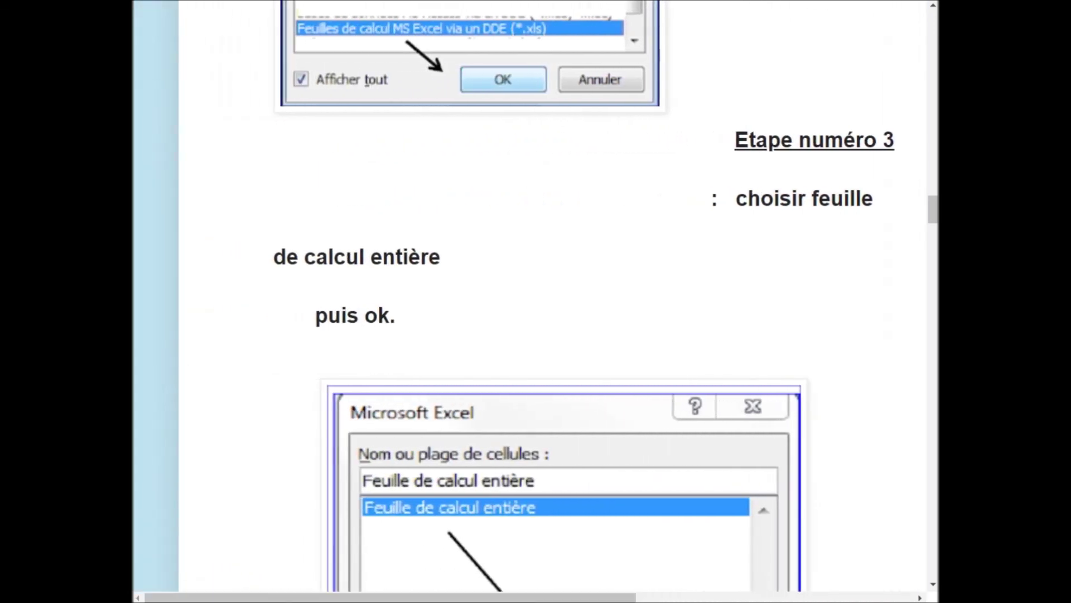
{"action": "scroll", "coordinate": [535, 302], "scroll_direction": "down", "scroll_amount": 2}
{"action": "scroll", "coordinate": [535, 301], "scroll_direction": "down", "scroll_amount": 4}
{"action": "scroll", "coordinate": [536, 301], "scroll_direction": "down", "scroll_amount": 4}
{"action": "scroll", "coordinate": [536, 302], "scroll_direction": "down", "scroll_amount": 1}
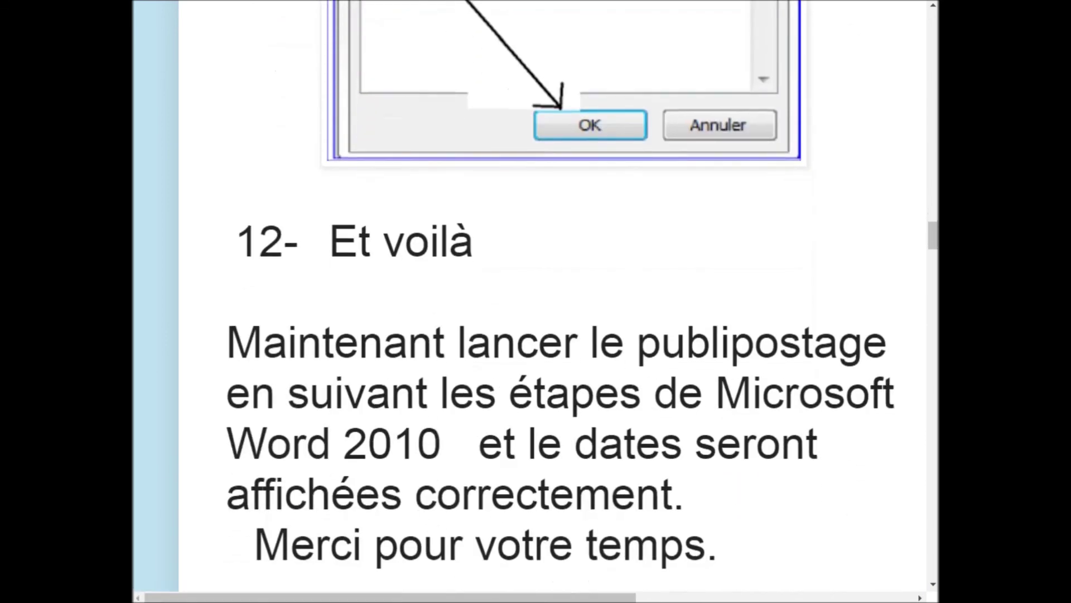